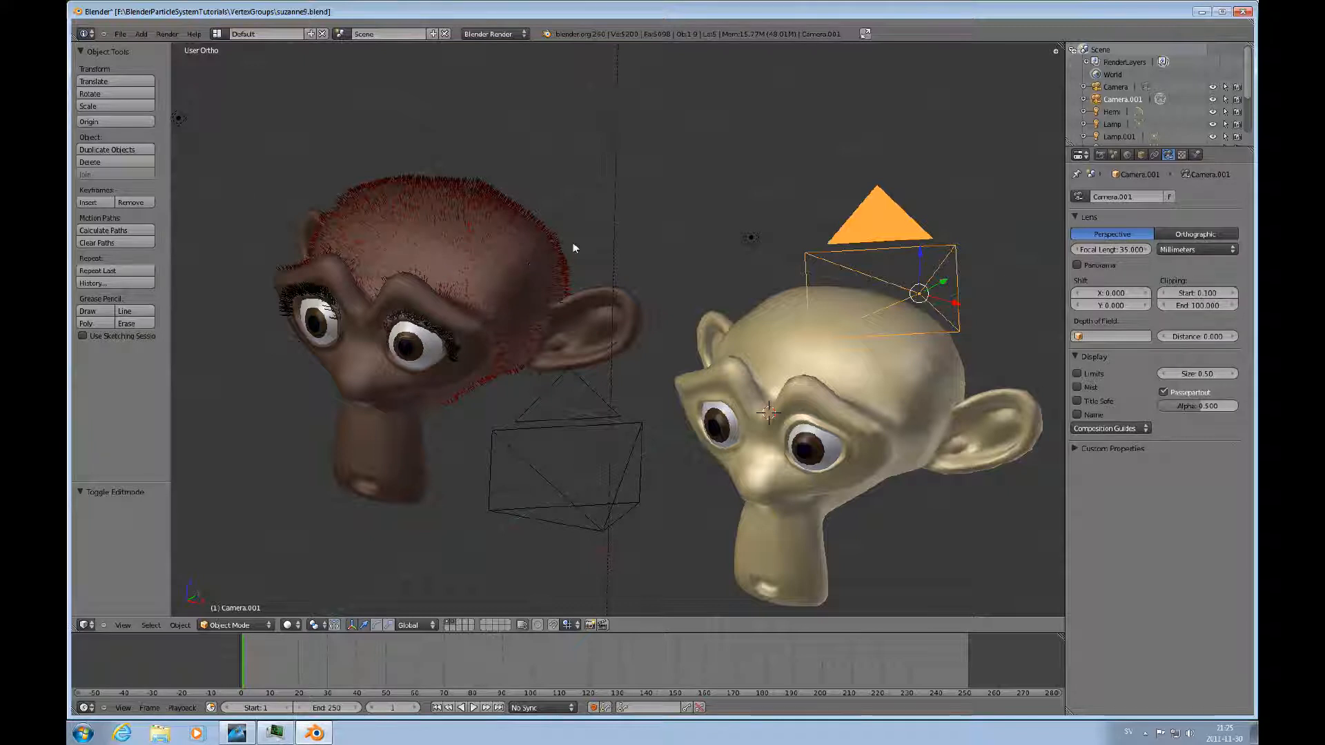
Step: Select the dark monkey head and make BlackHair its active material slot
right_click(908, 370)
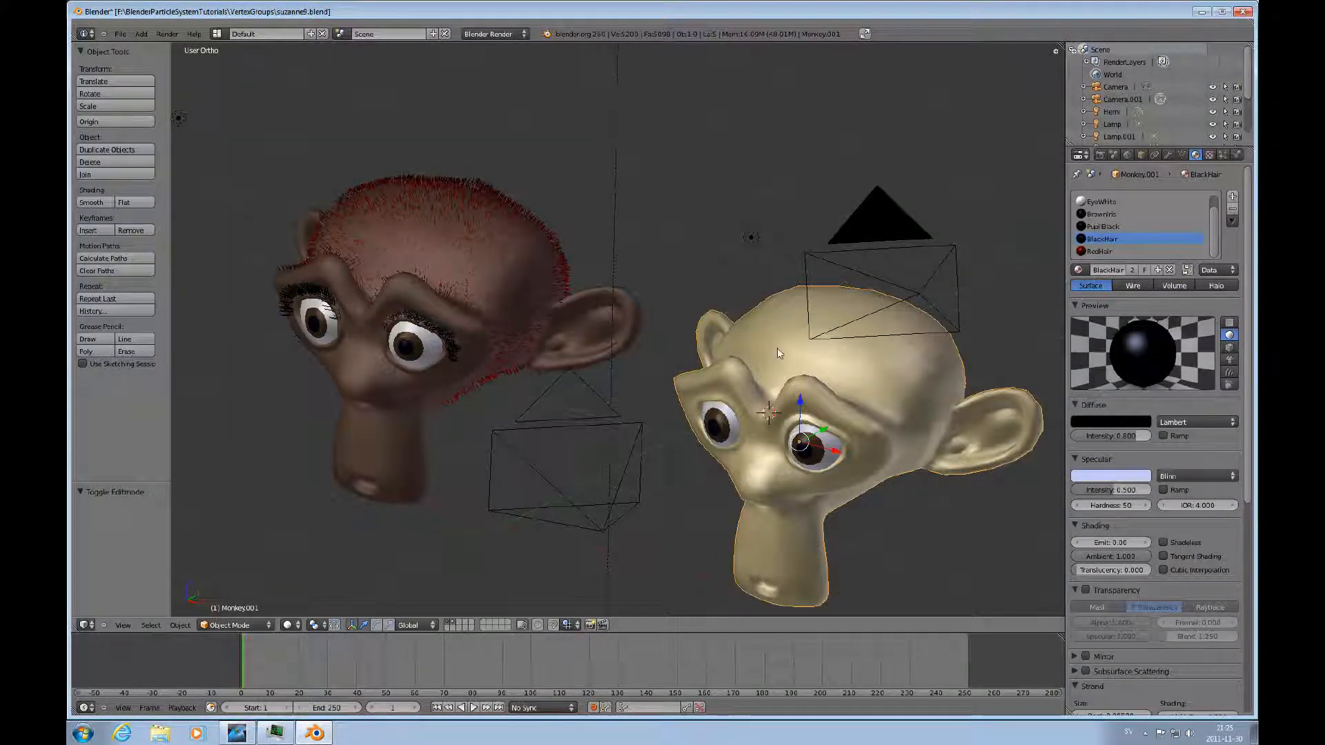
right_click(450, 242)
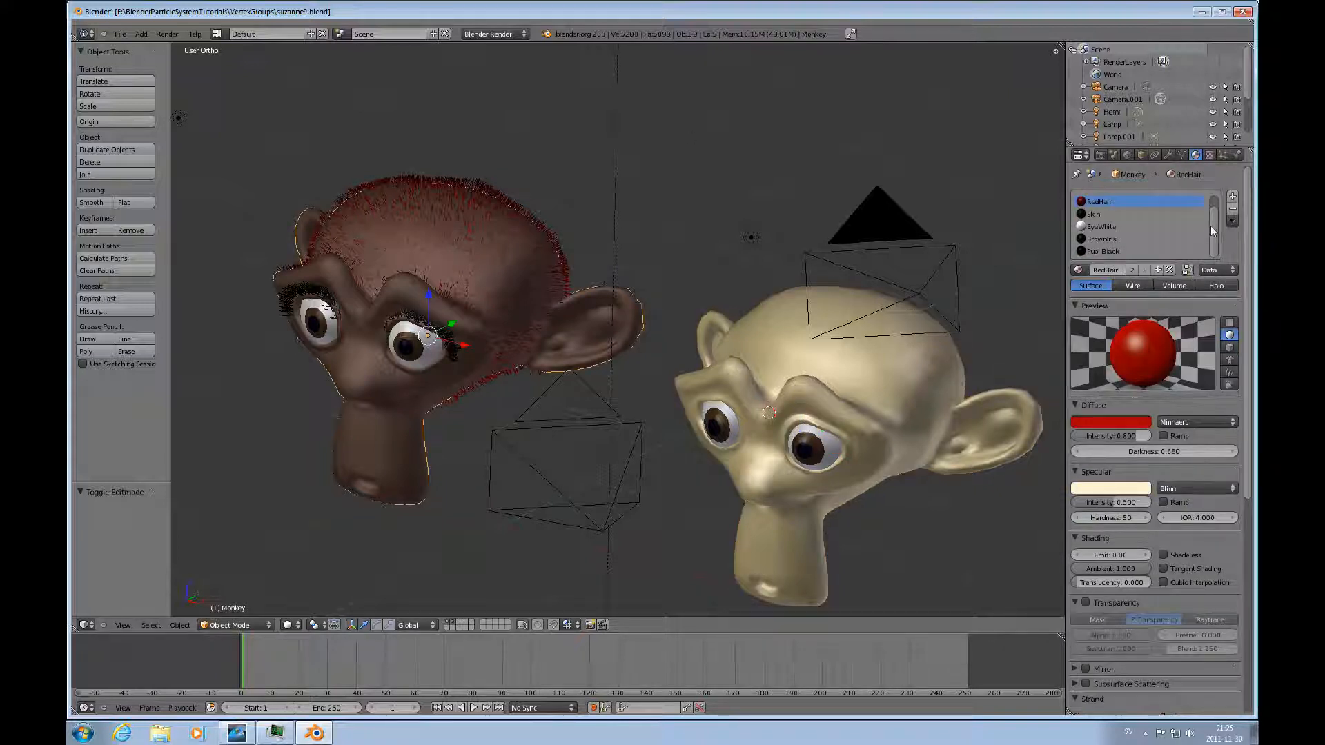
drag(1214, 233, 1209, 202)
click(1097, 202)
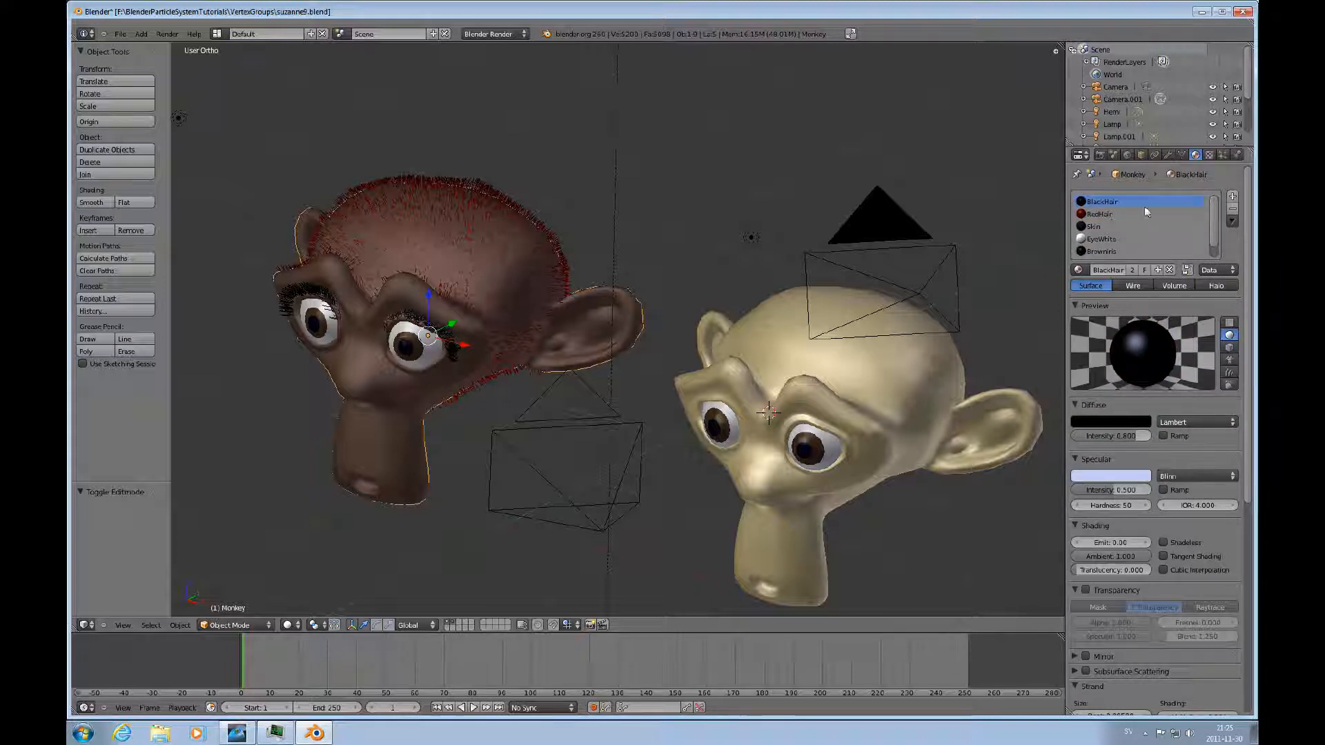
Step: Set the render material of the dark monkey's scalp hair particle system to 1
click(1223, 156)
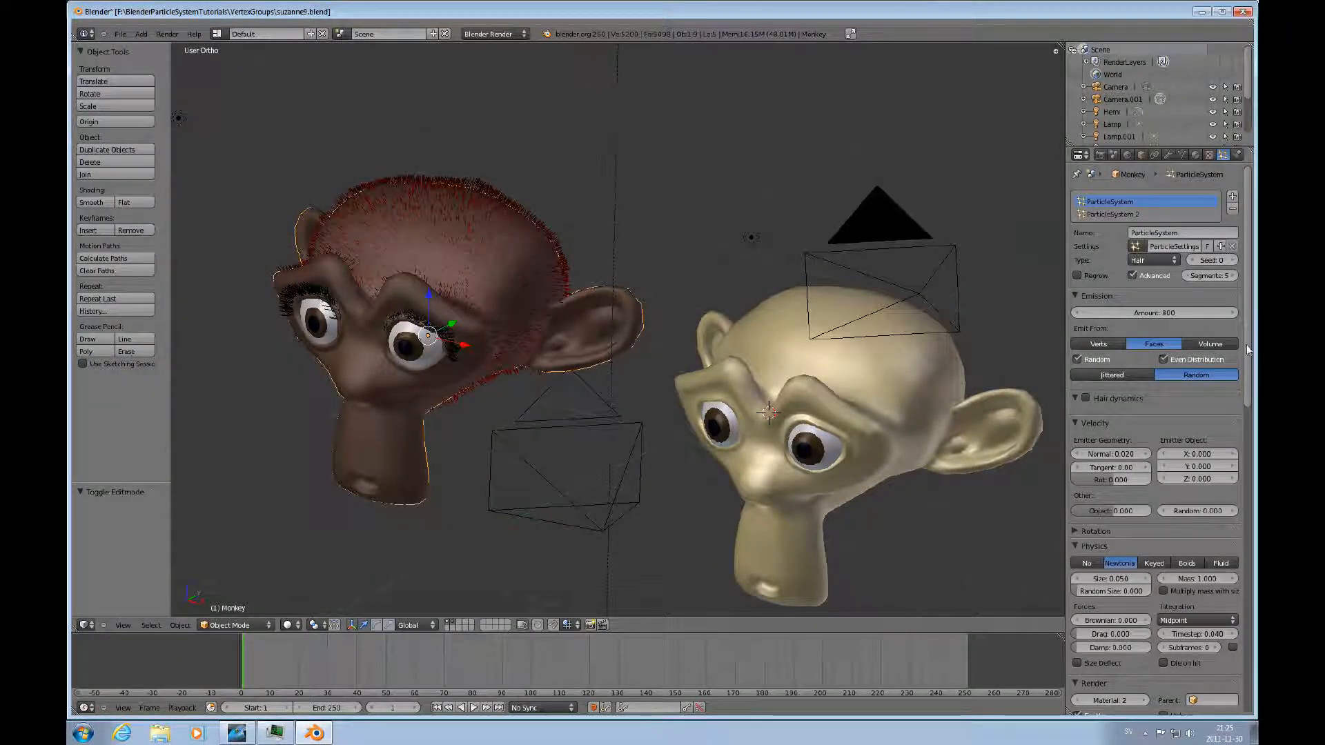
drag(1248, 350, 1248, 467)
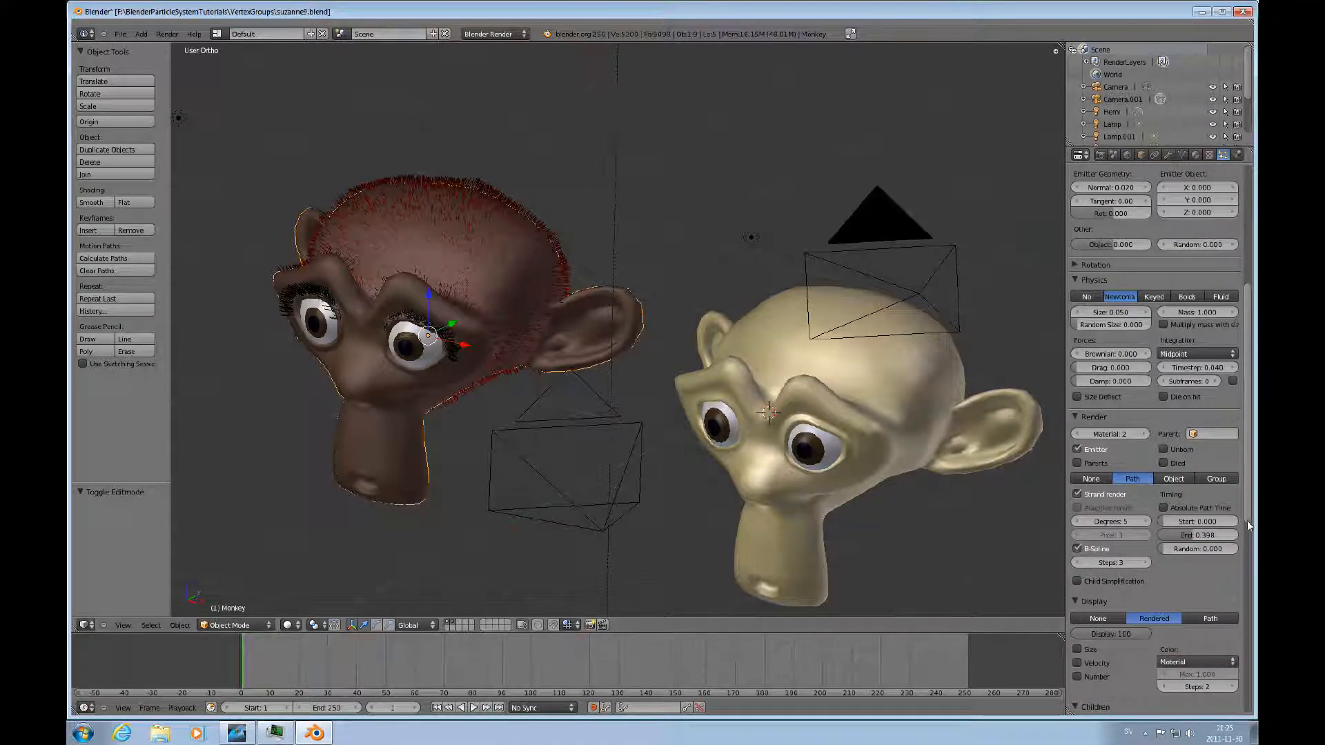
drag(1250, 516, 1252, 679)
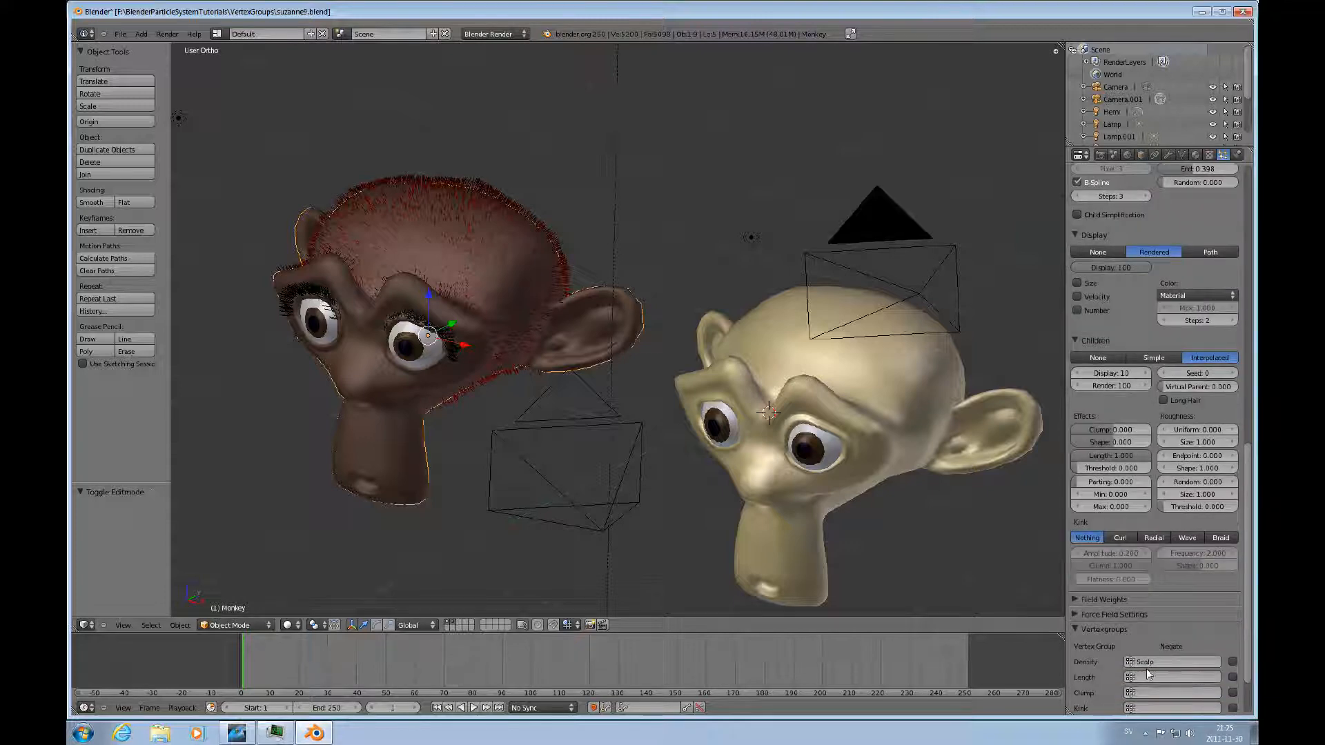
drag(1248, 652, 1245, 462)
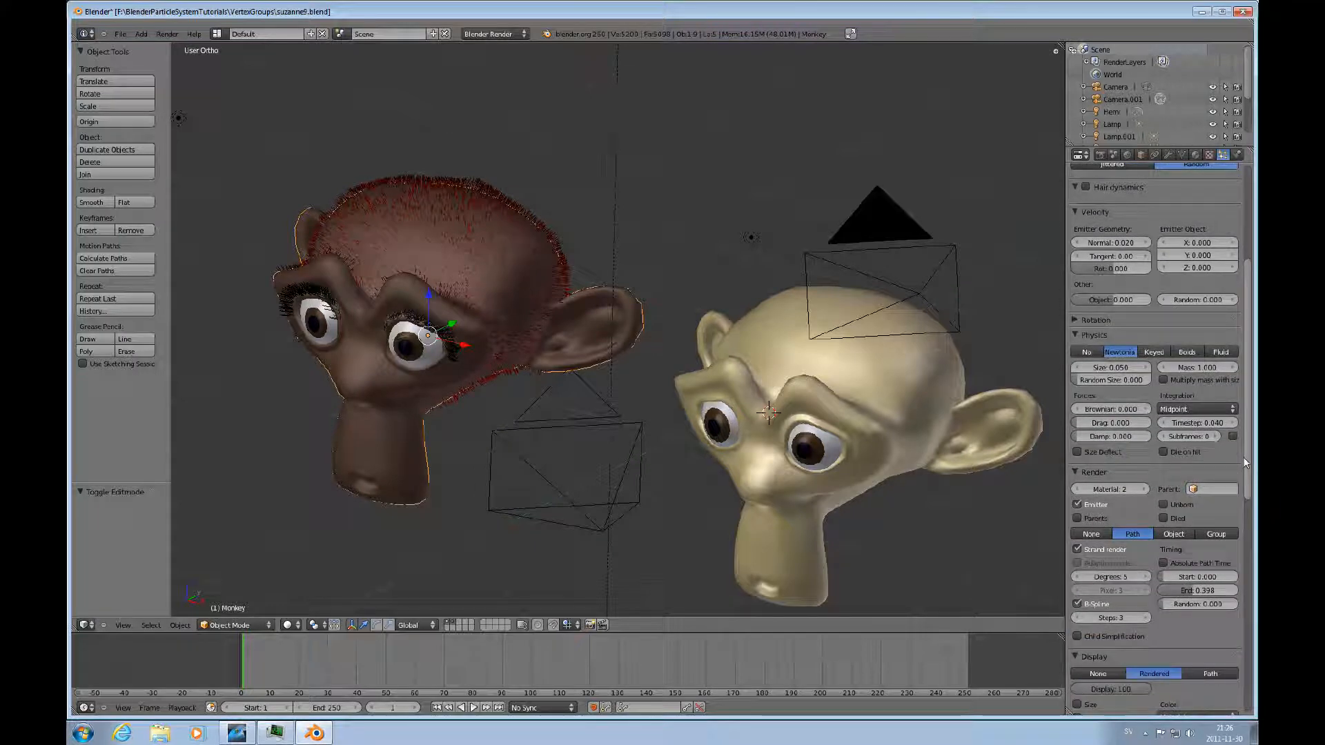
drag(1245, 462, 1228, 578)
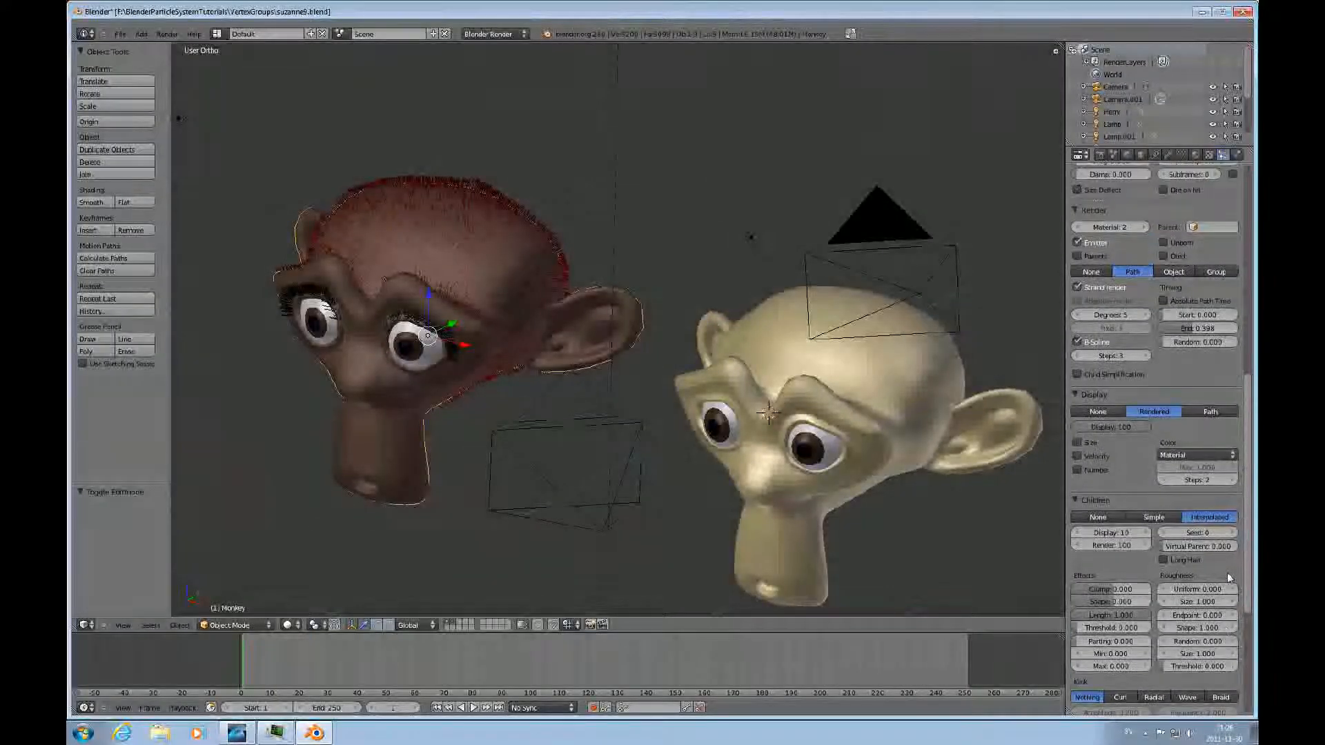
click(1081, 228)
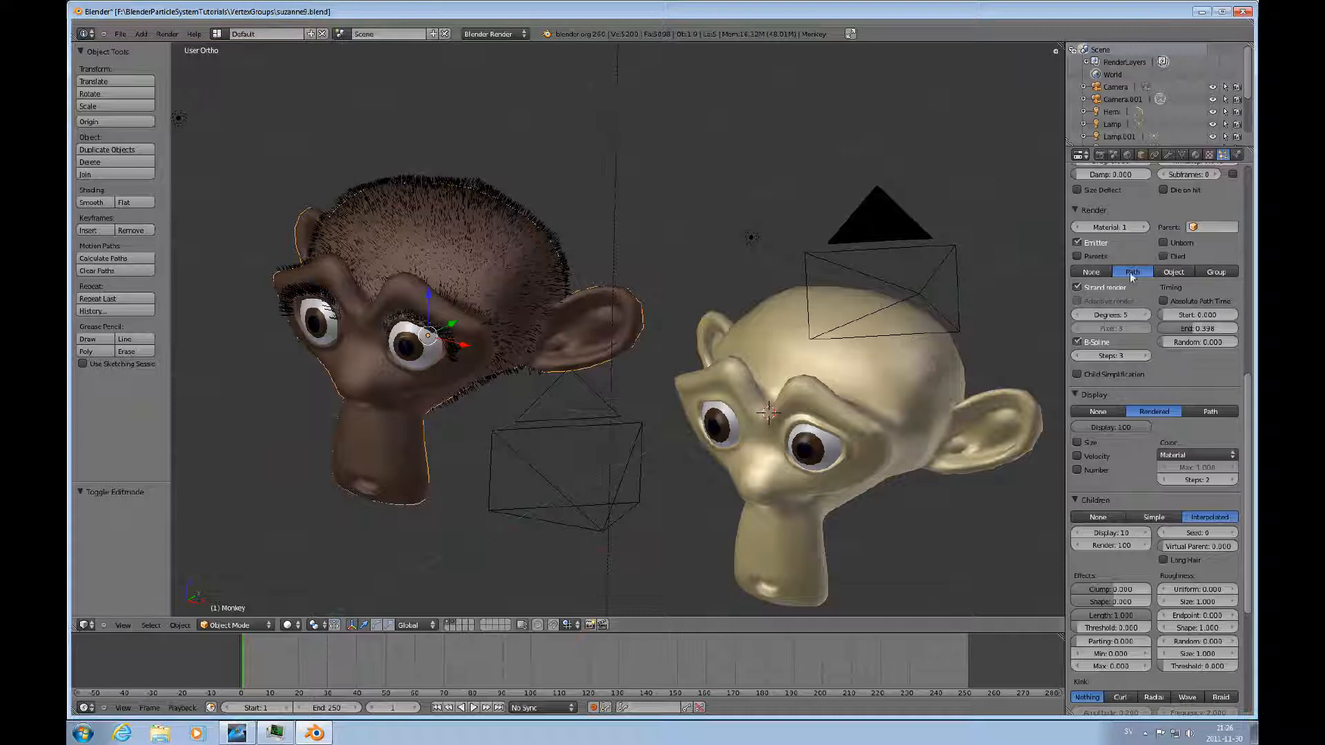
Step: Add a particle system to the light monkey head and assign it the existing ParticleSettings data
right_click(904, 383)
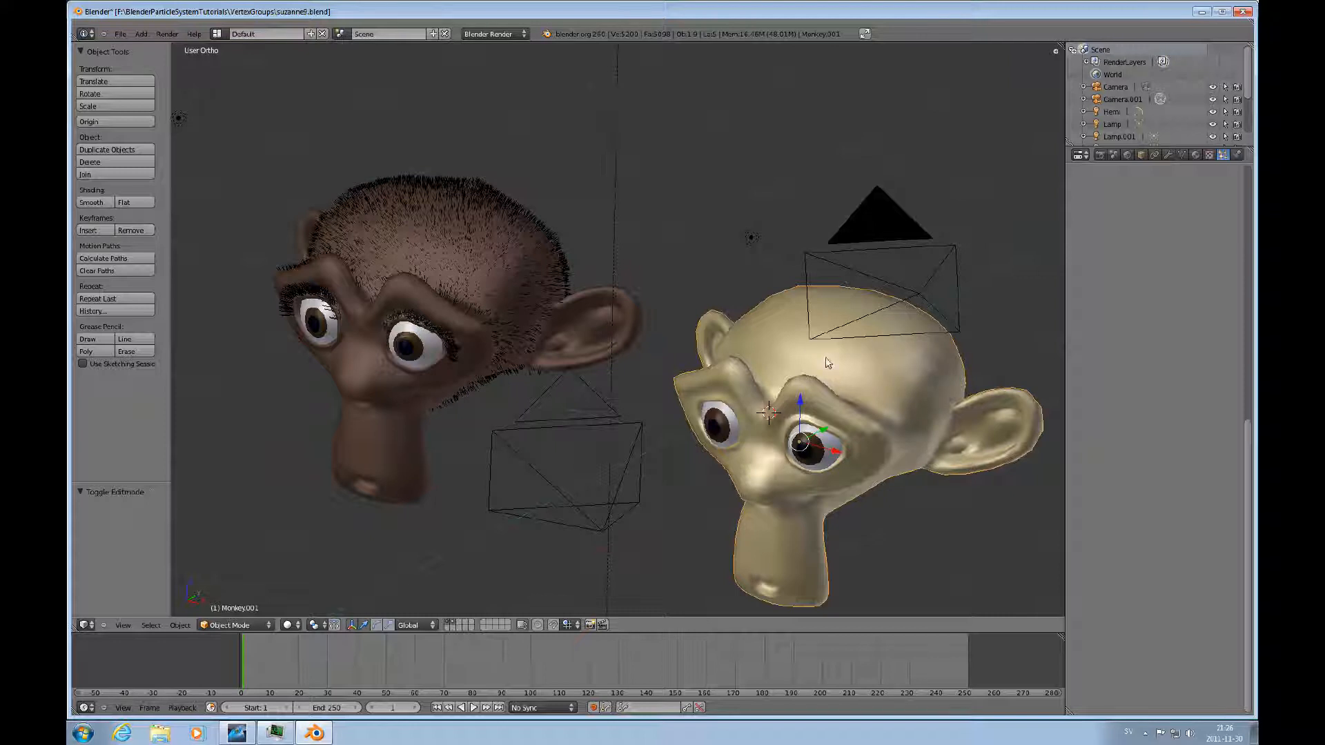
click(1222, 156)
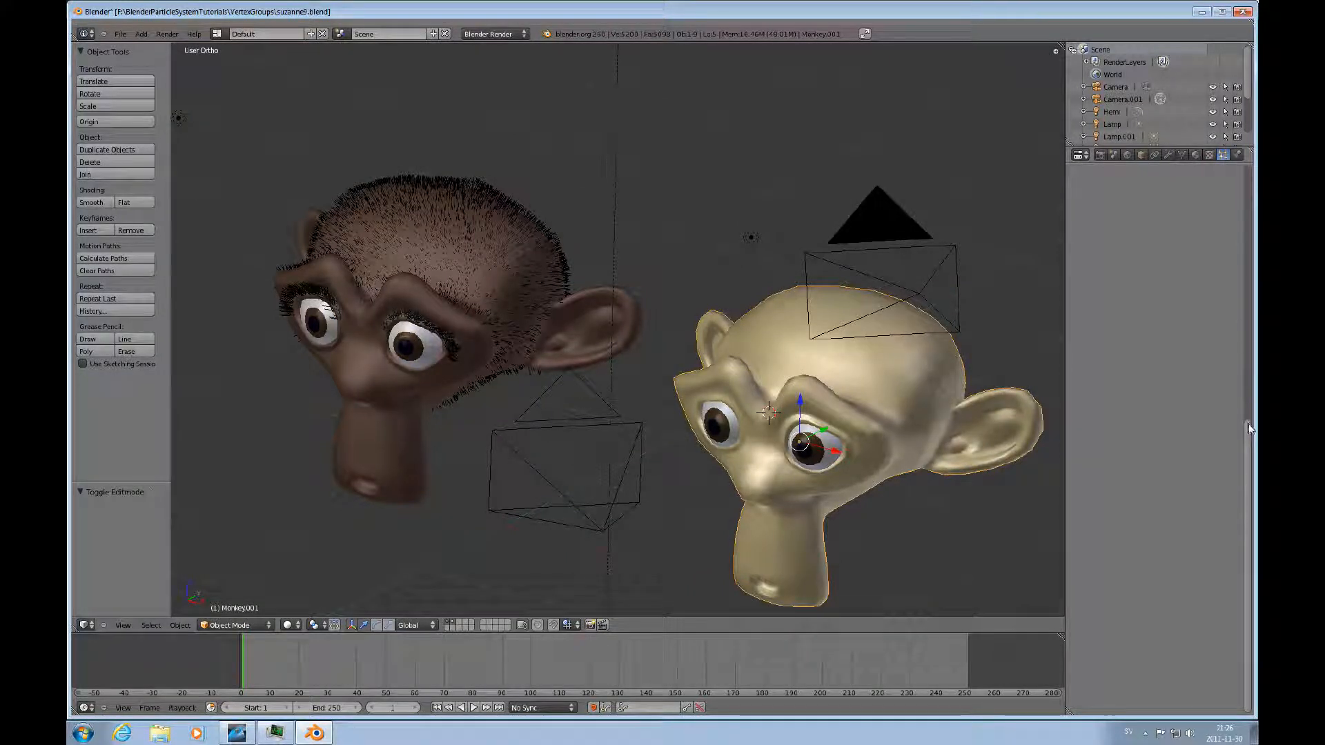
scroll(1249, 424, up, 5)
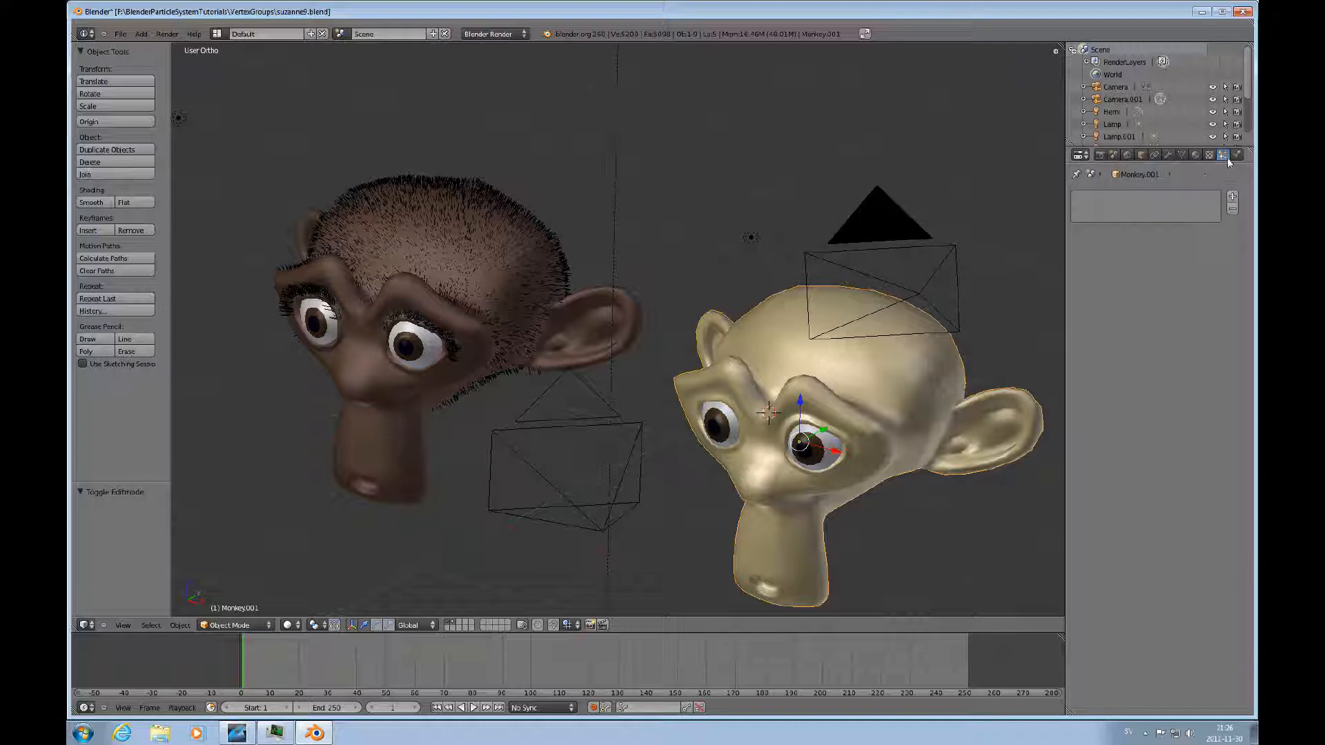
click(1233, 198)
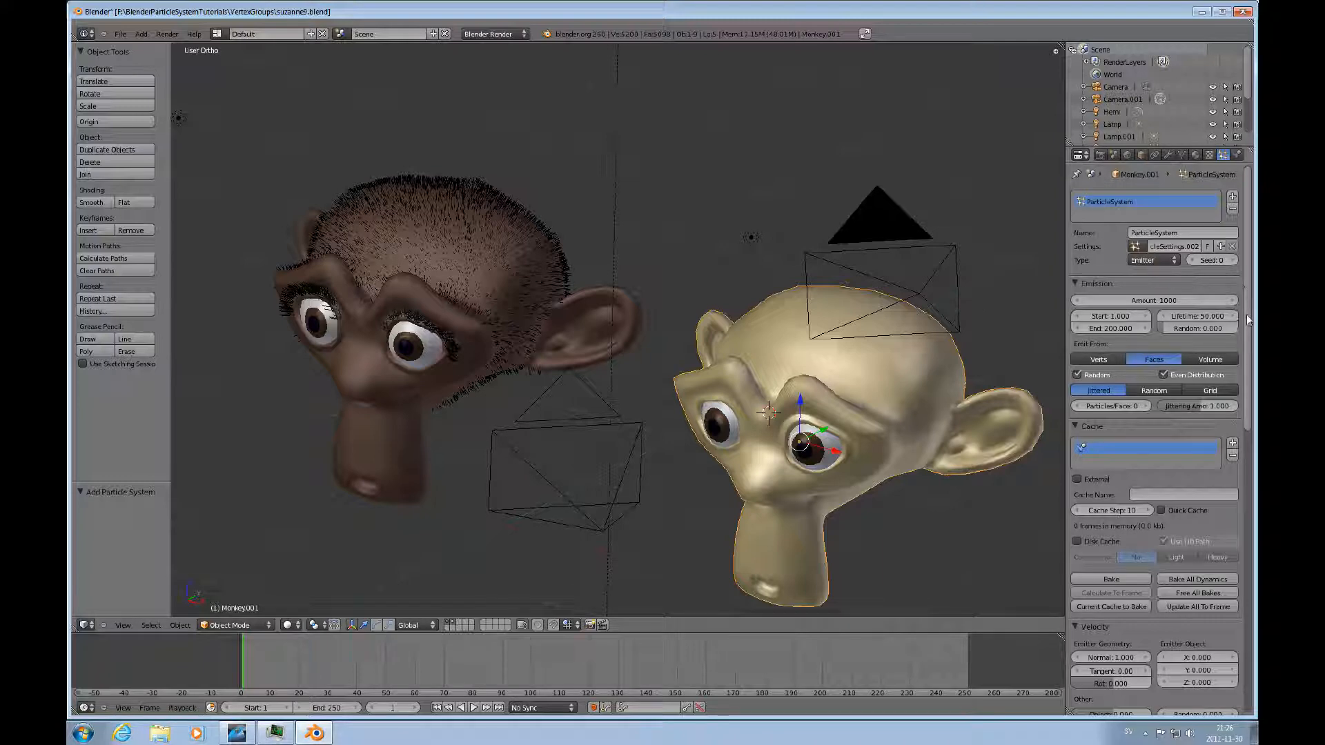
click(1136, 247)
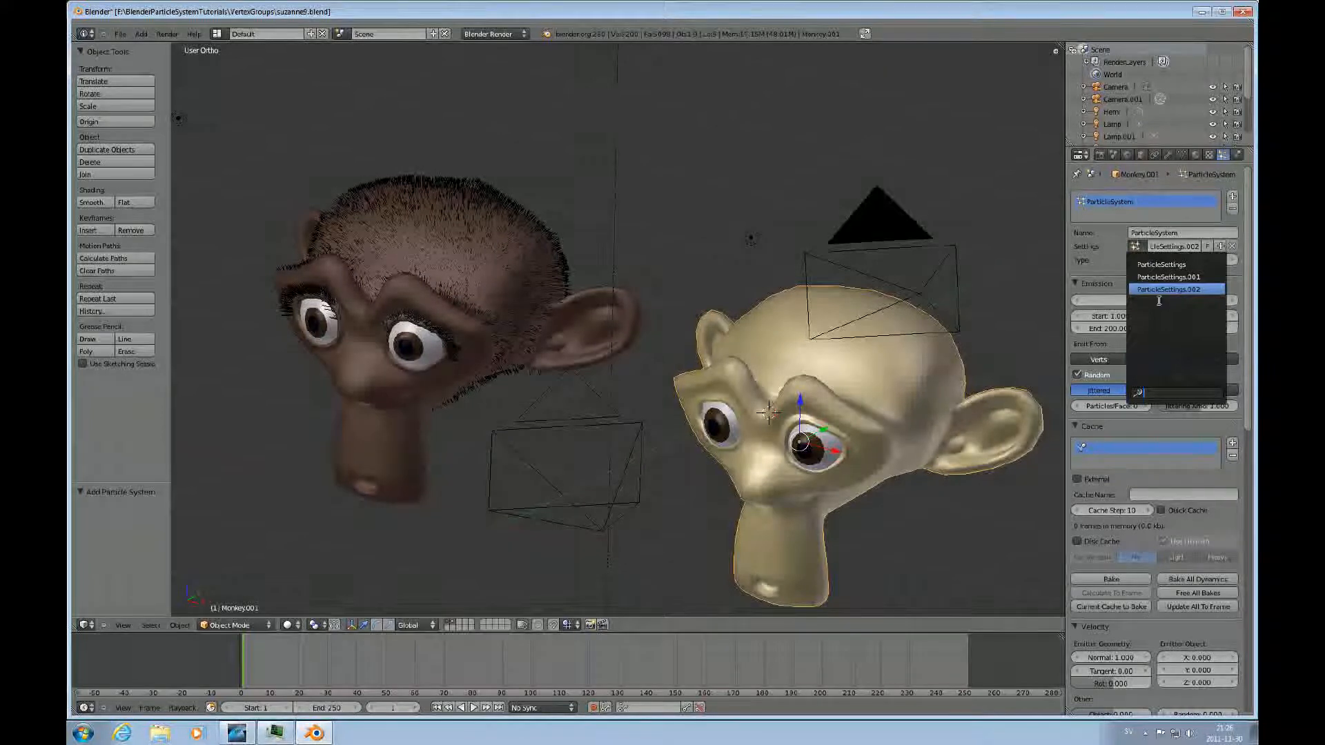
click(1161, 263)
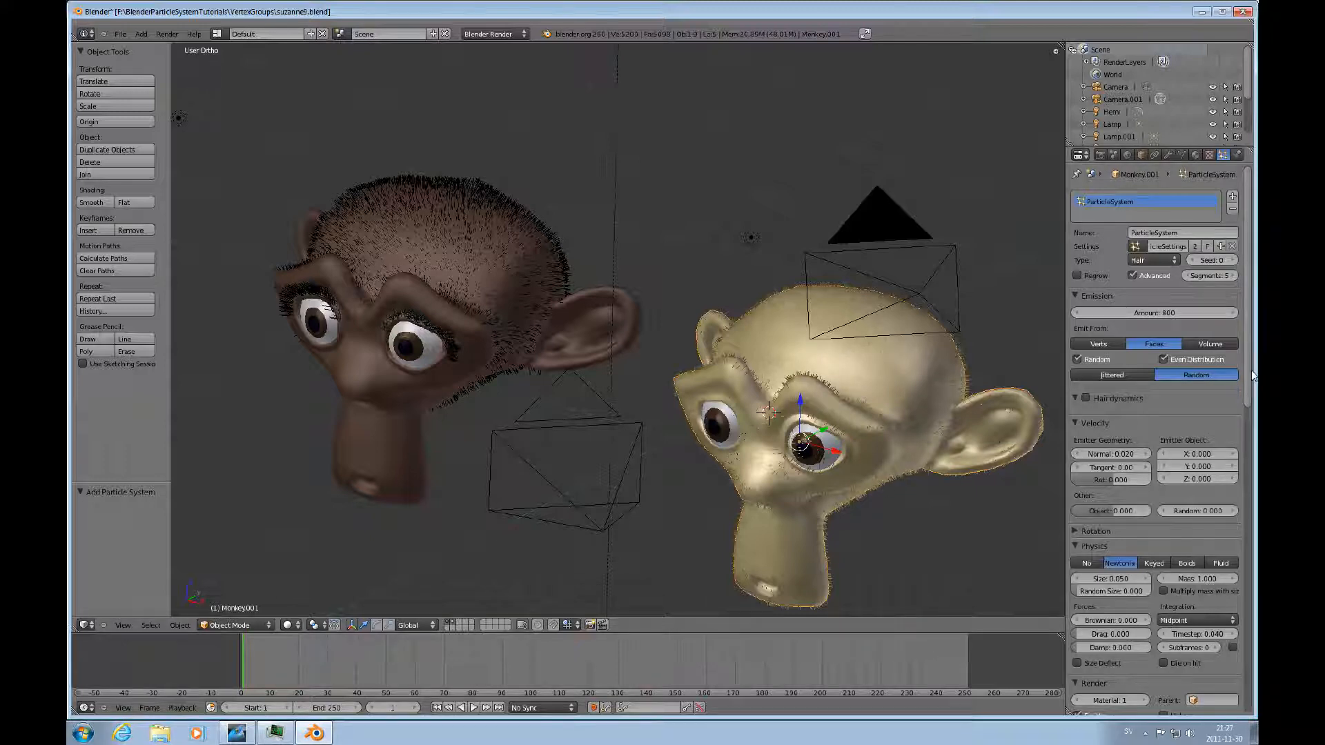
Step: Limit the light monkey's hair density to the Scalp vertex group
drag(1250, 373, 1219, 717)
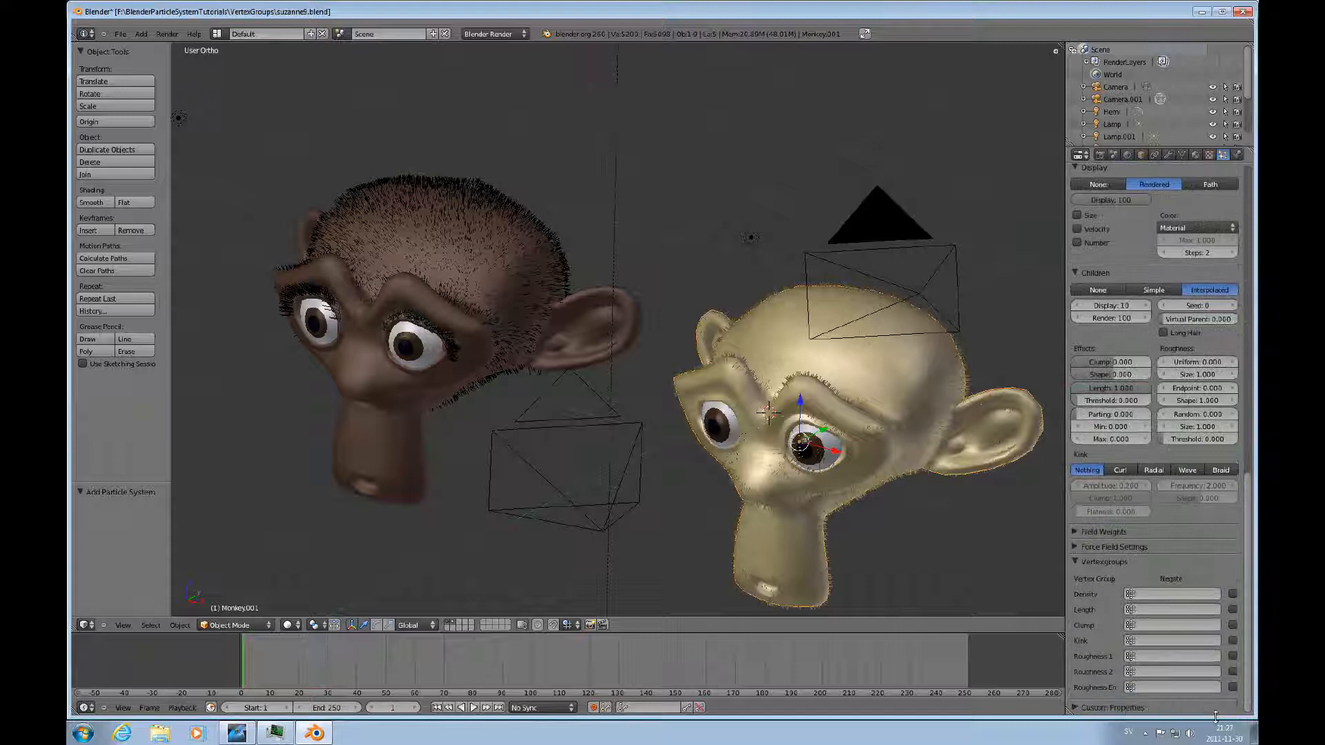
click(1142, 594)
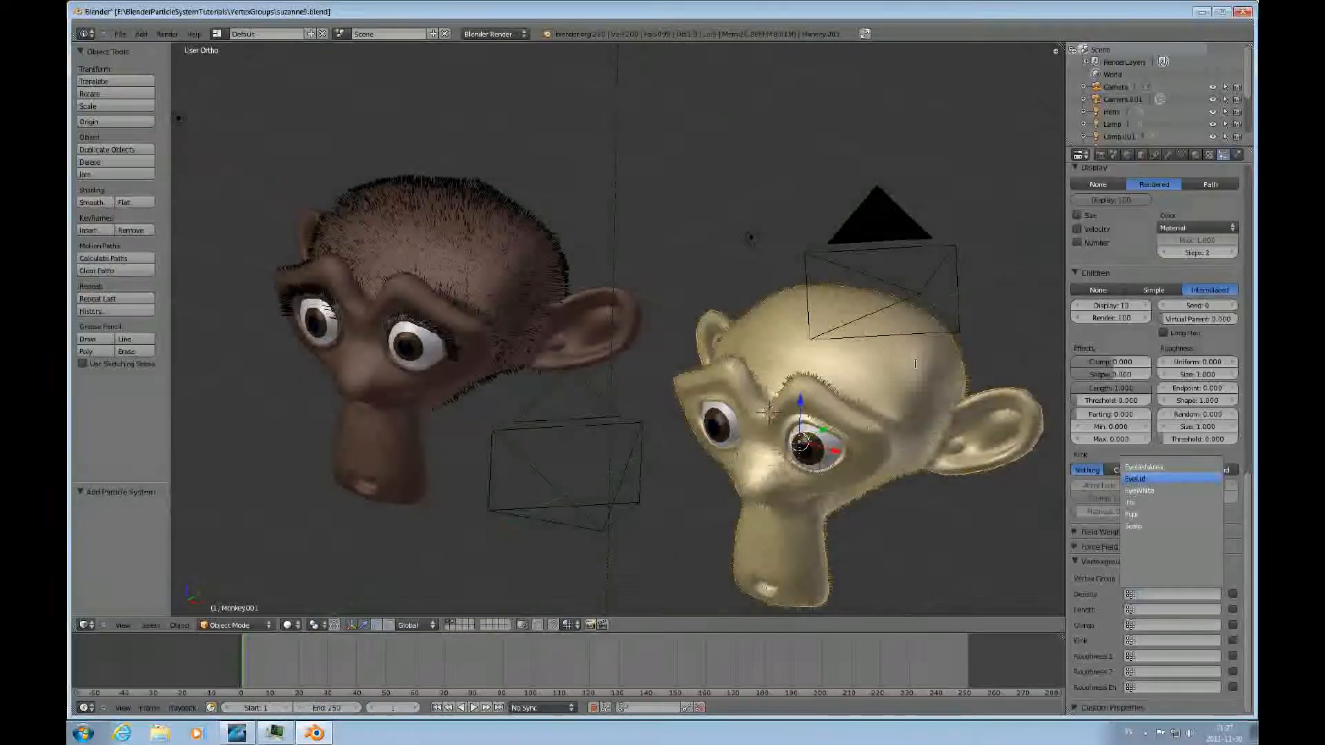
click(1133, 526)
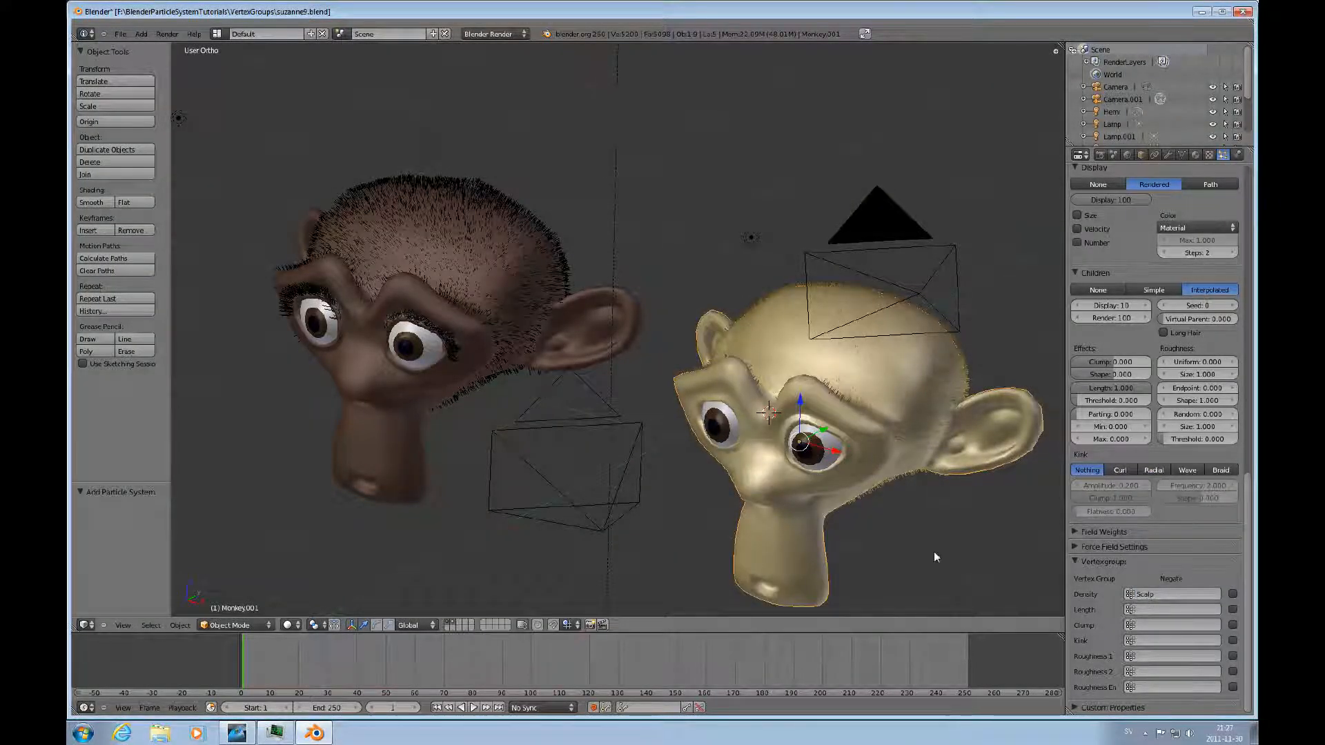
scroll(901, 378, up, 4)
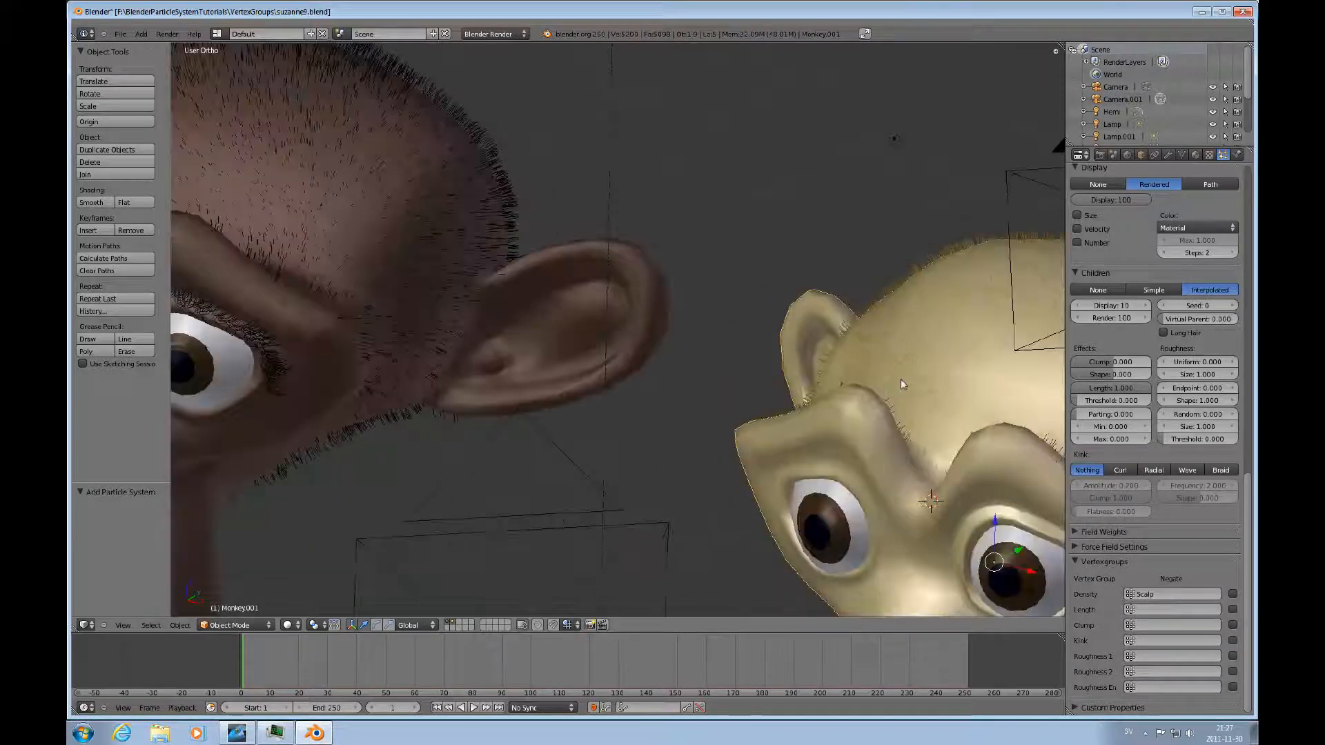
scroll(901, 380, down, 3)
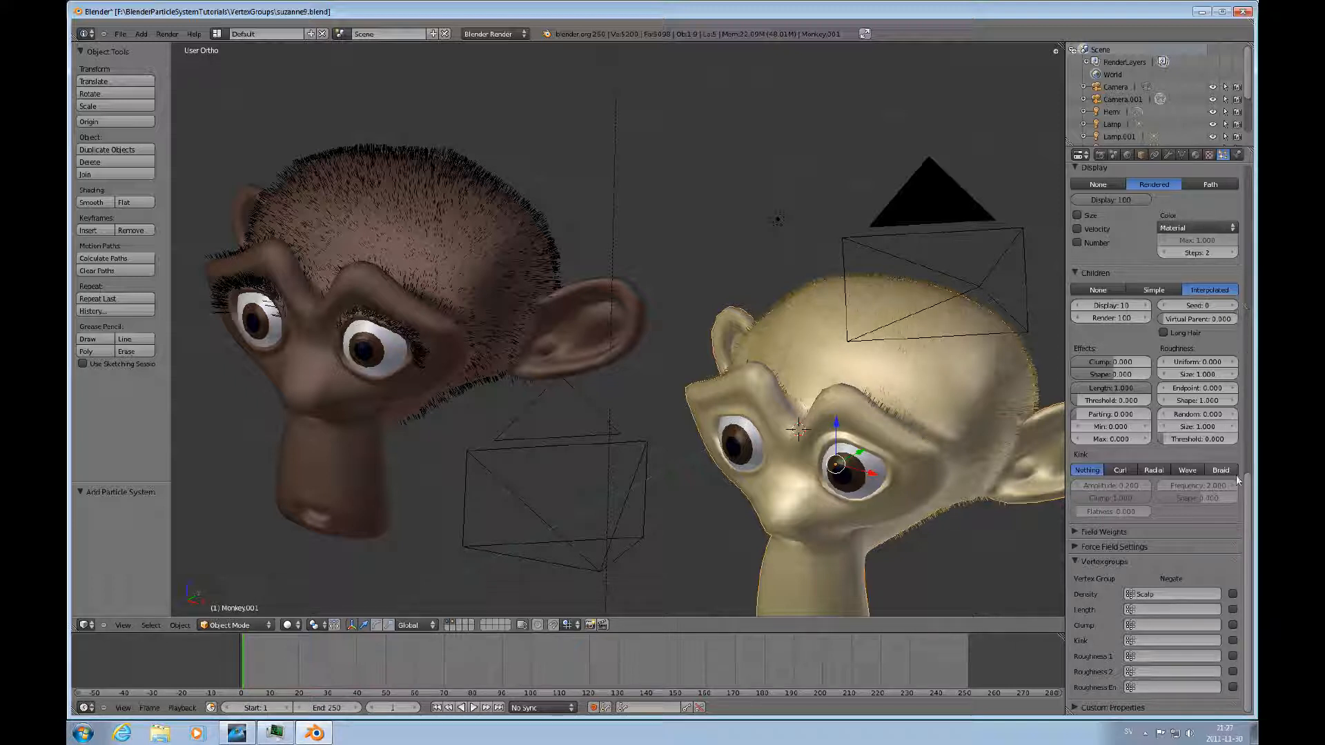
Step: Check the order of the light monkey's material slots to locate its BlackHair material
scroll(1244, 491, up, 10)
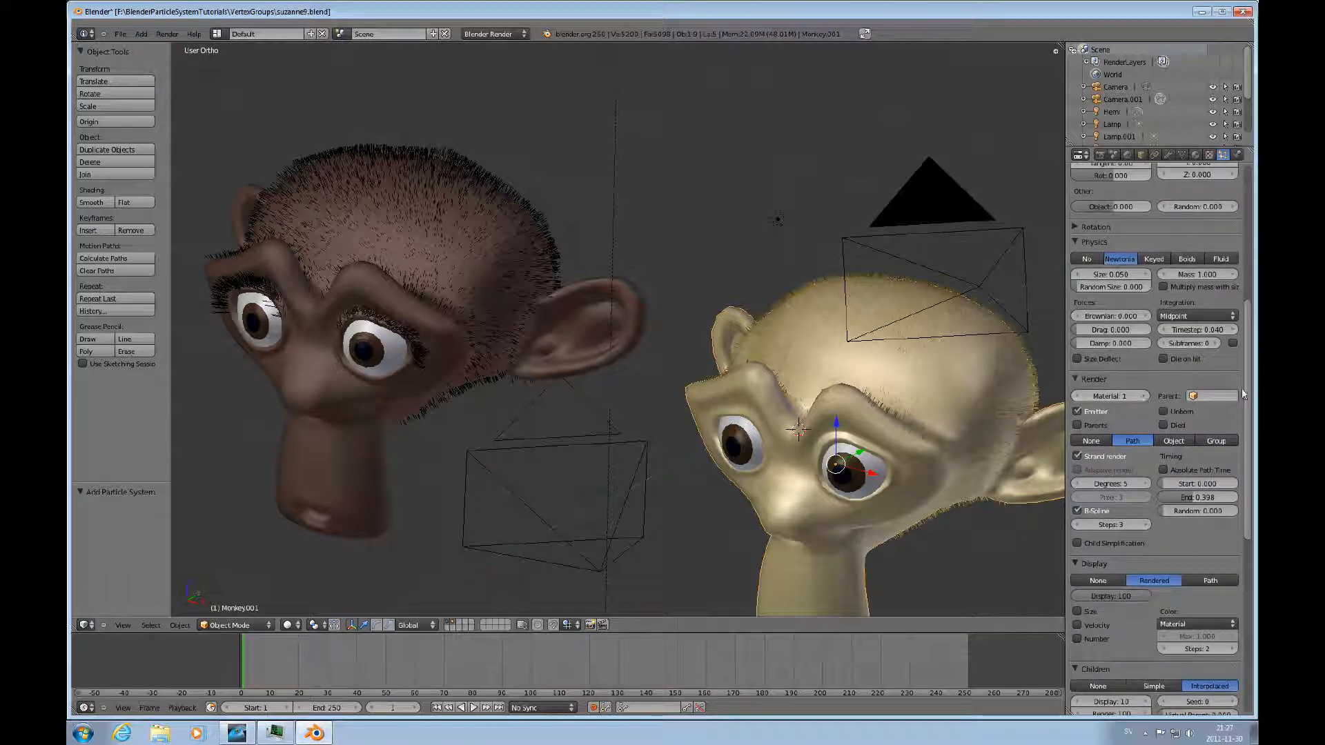
scroll(1241, 388, up, 8)
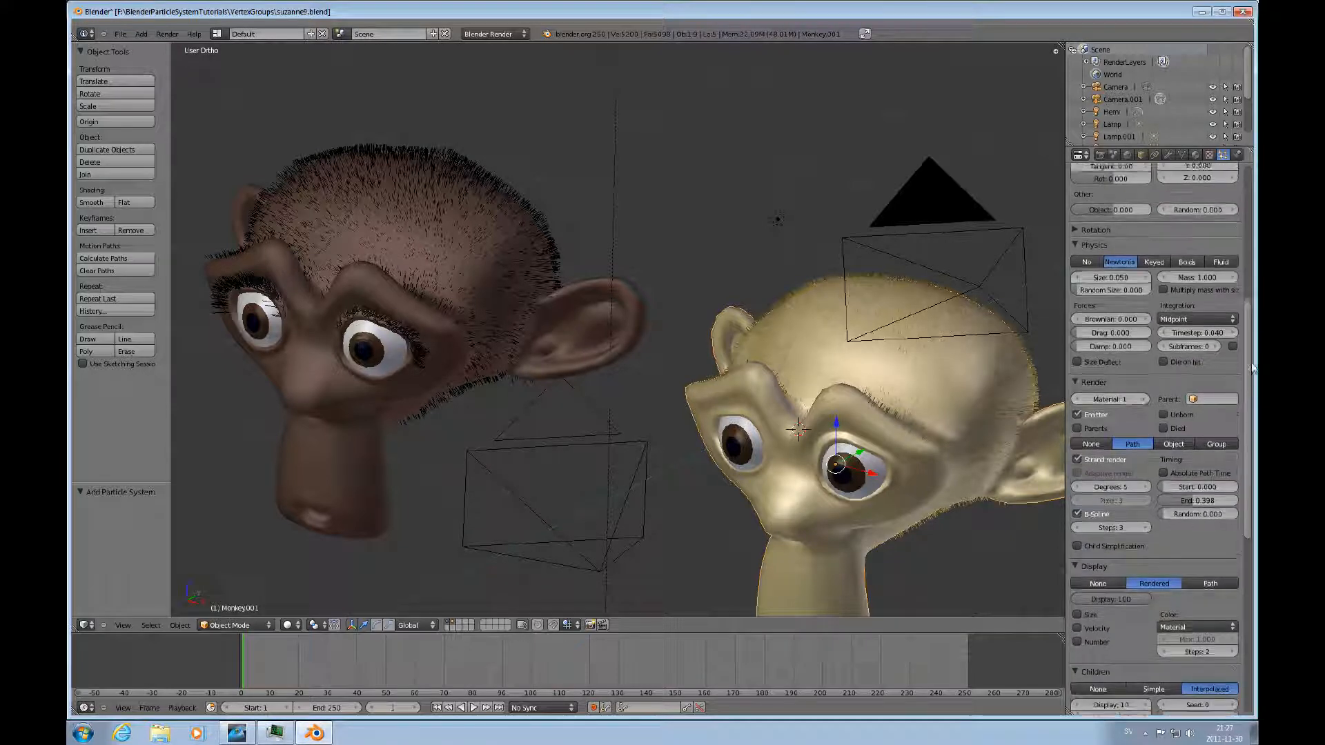
click(1197, 154)
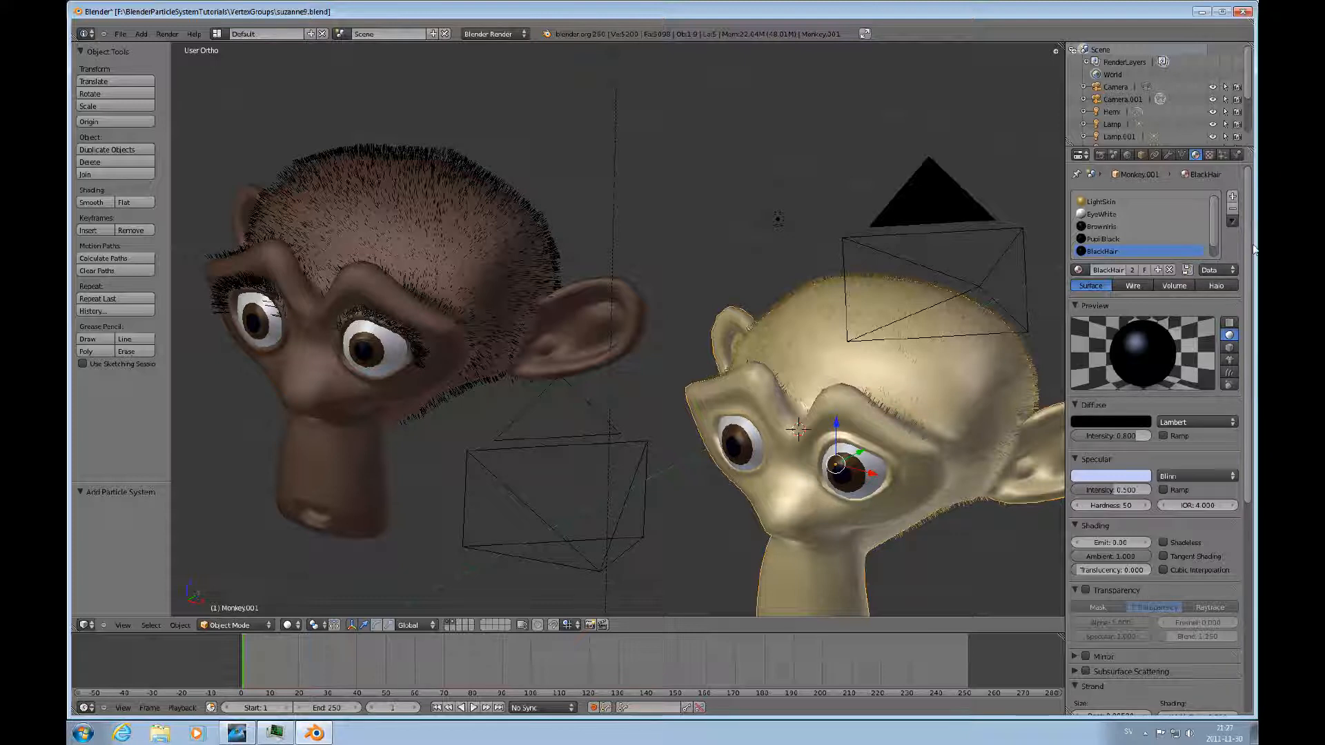
scroll(1246, 273, down, 2)
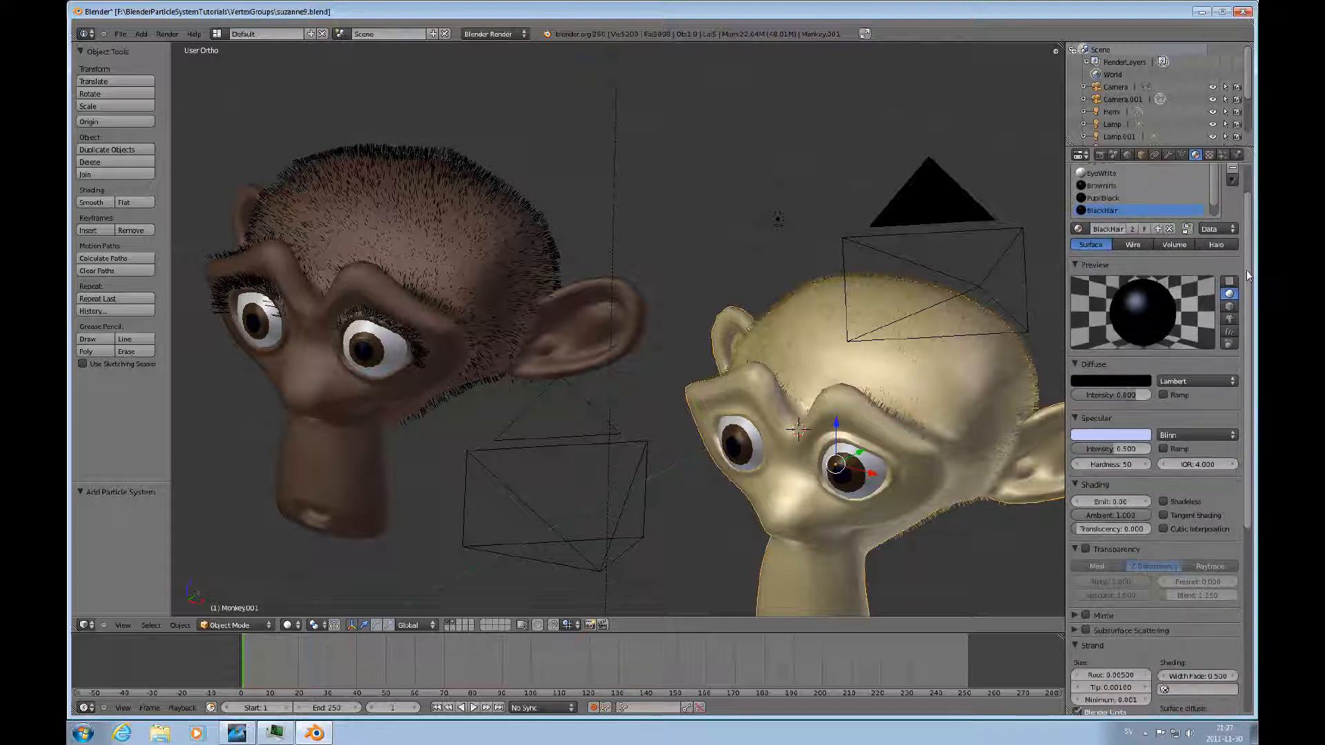
click(1222, 156)
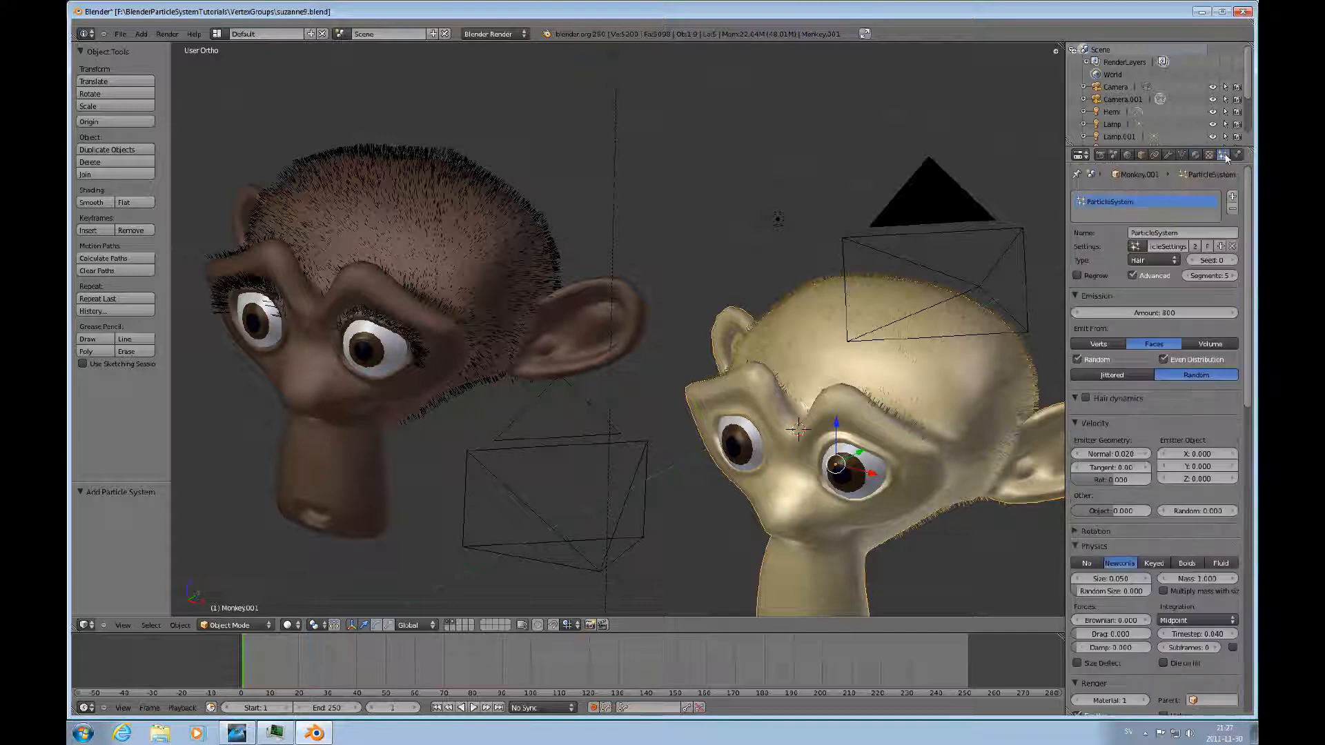
Step: Try render material 5 and material 2 on the hair settings shared by both monkeys
scroll(1246, 380, down, 6)
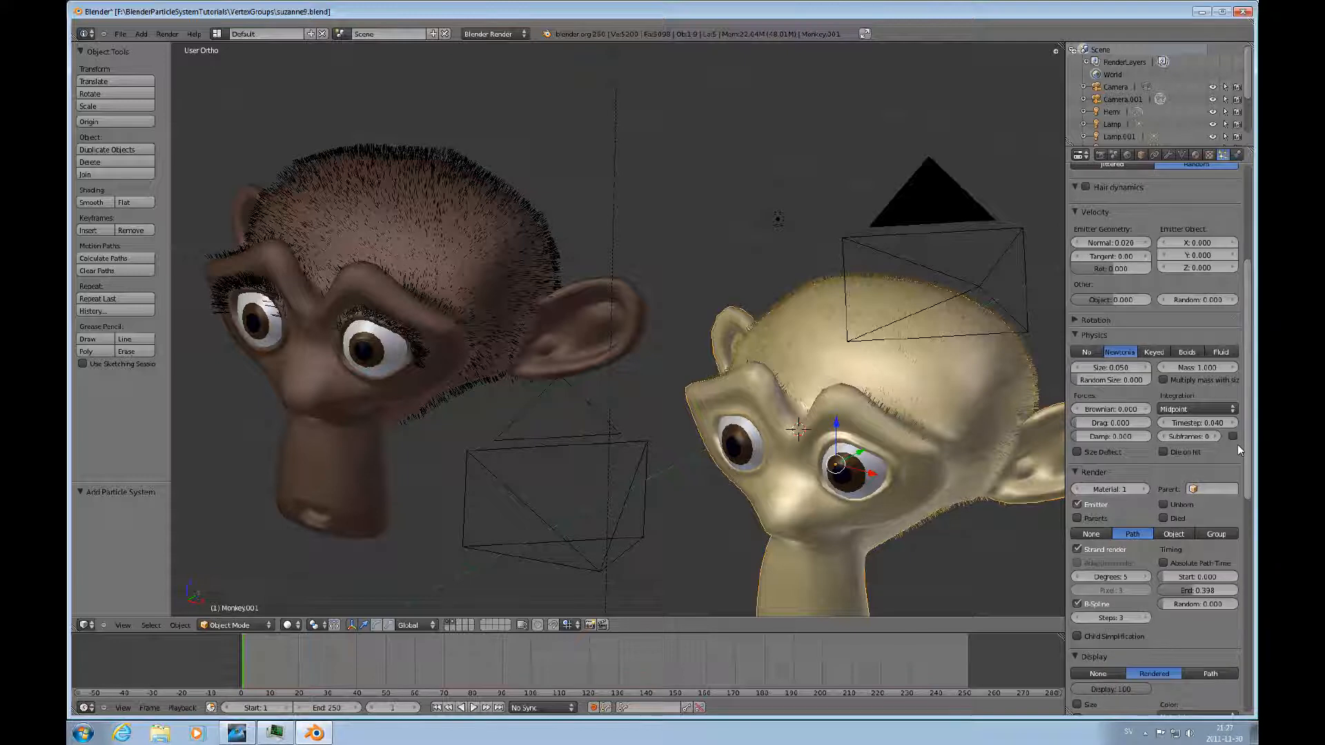
click(1119, 489)
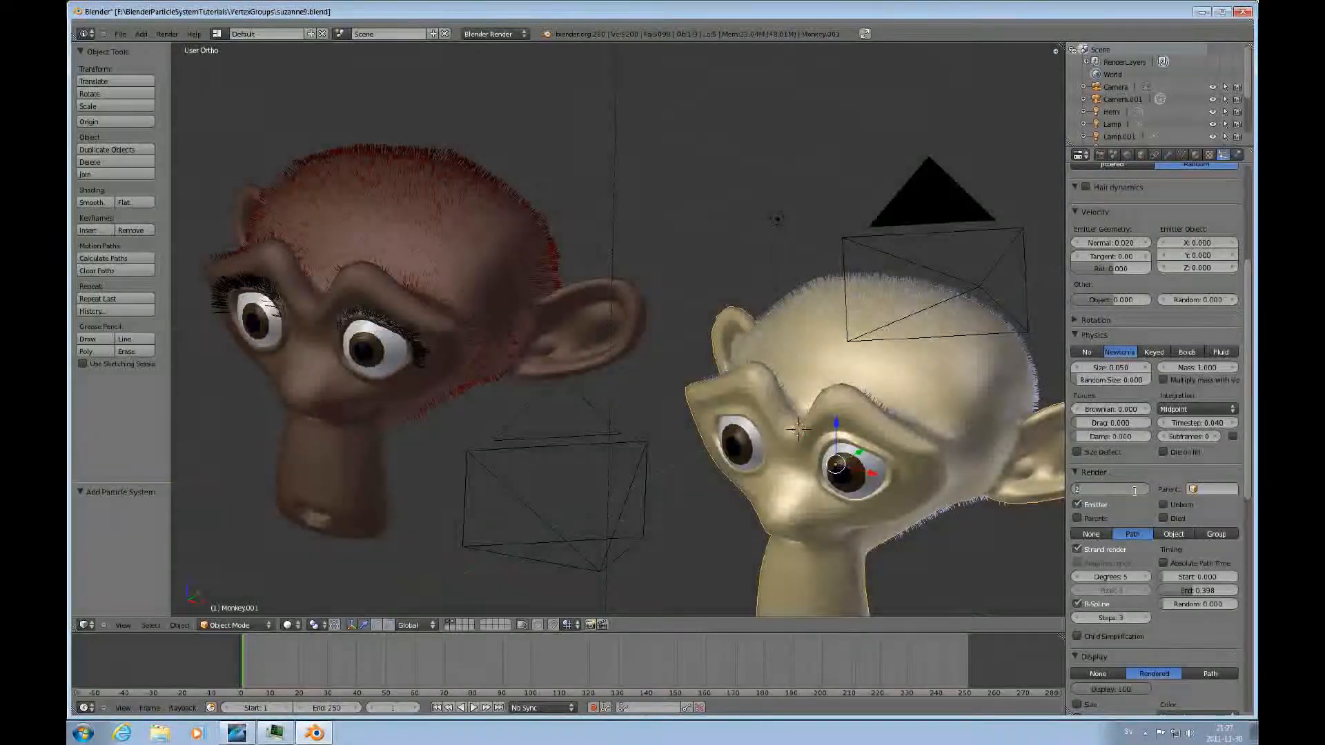
text(5)
key(Return)
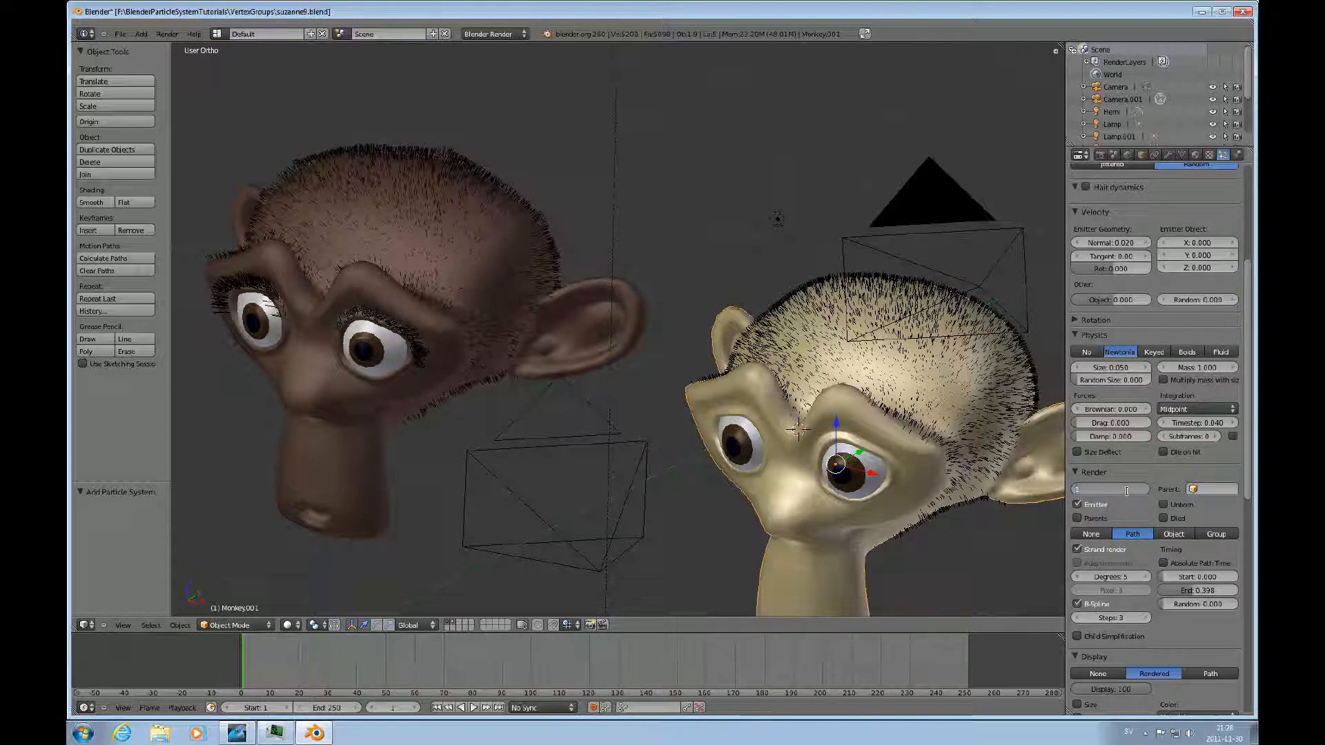
key(Return)
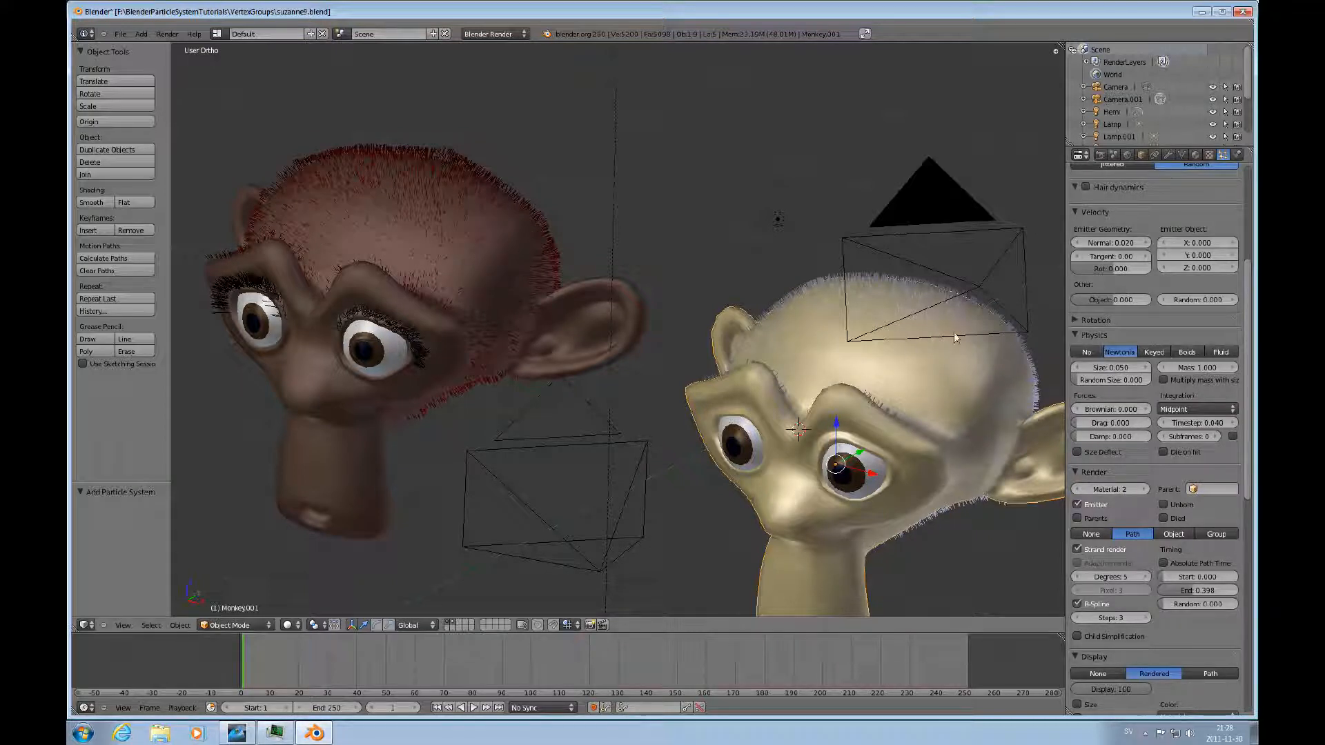
Step: Set the shared hair settings' render material to 5 and render the scene with both monkeys
scroll(946, 394, down, 3)
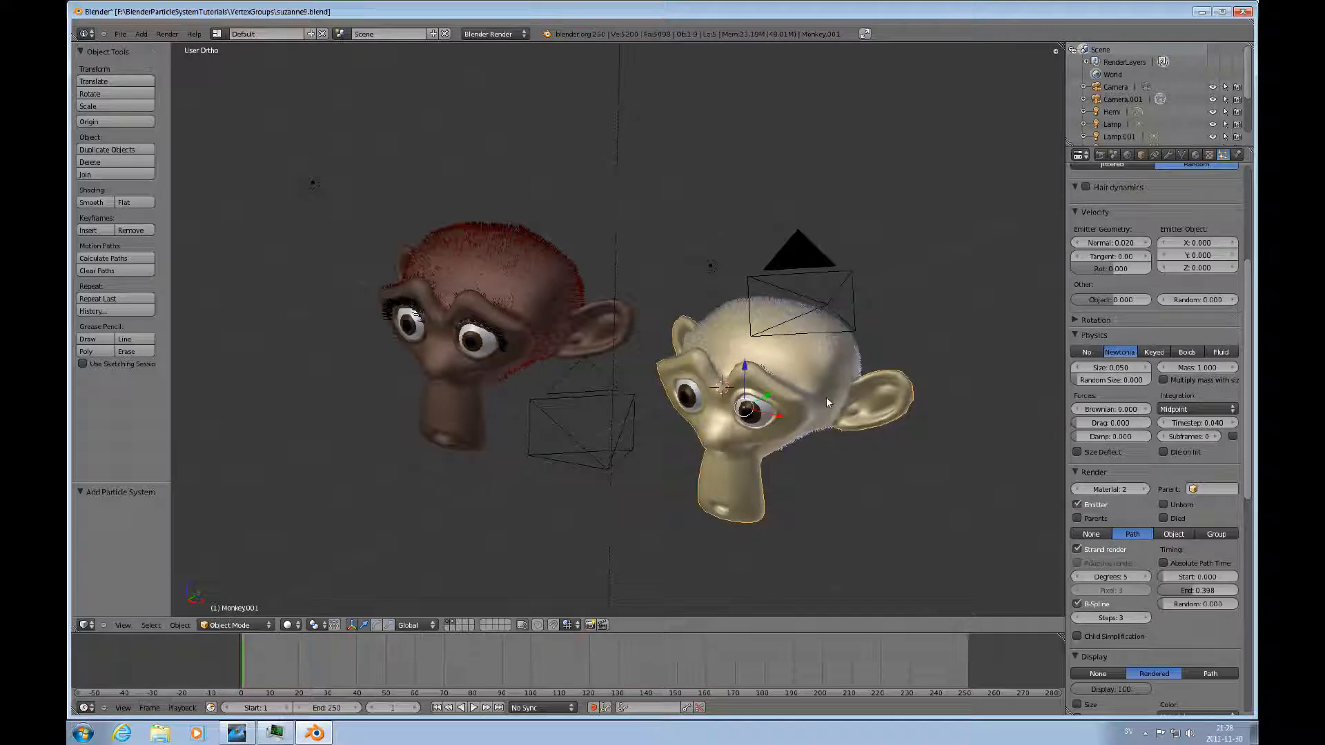
scroll(827, 403, up, 3)
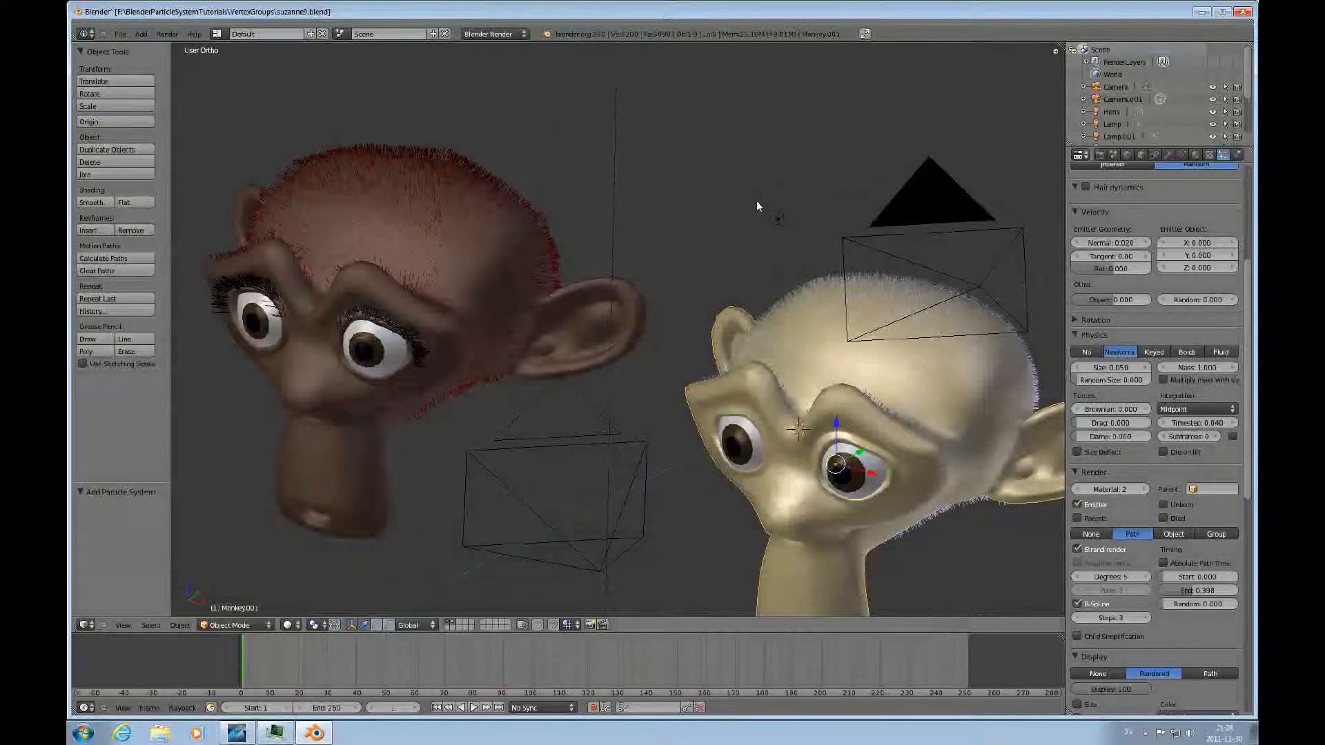
click(1142, 490)
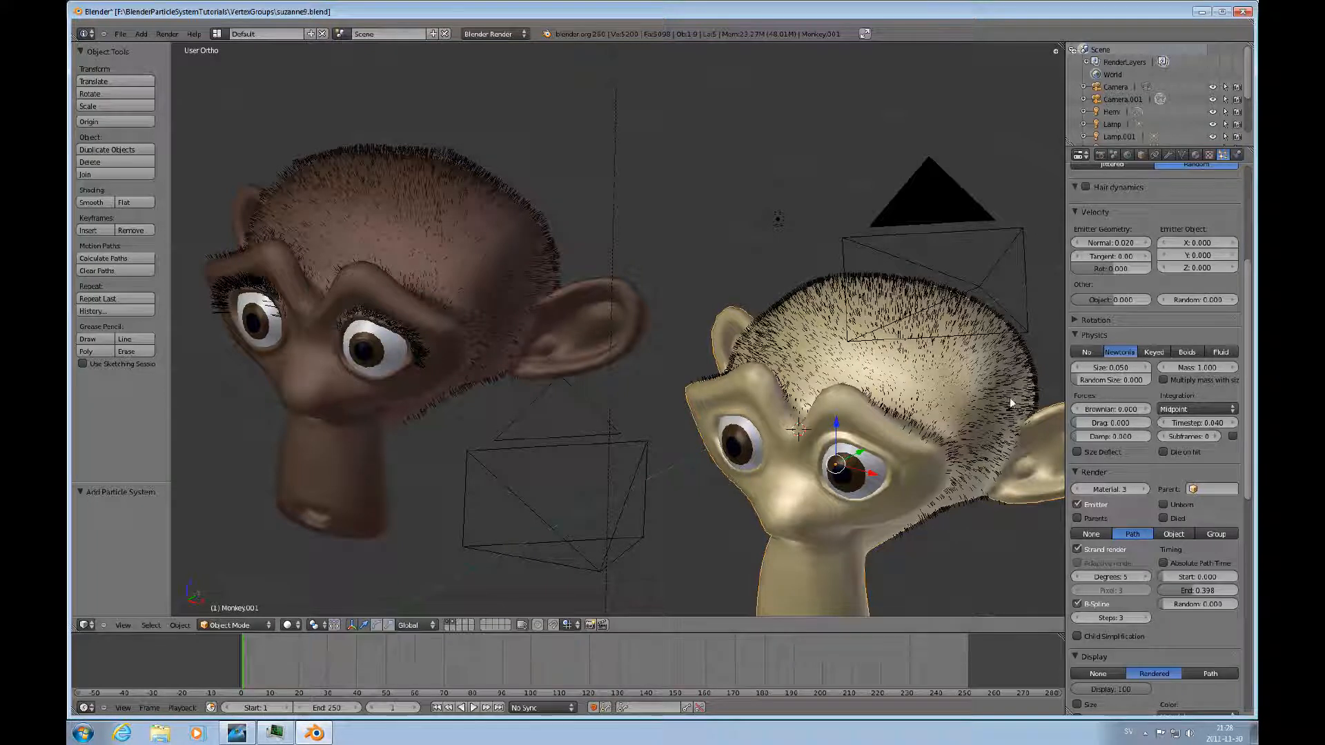
click(1142, 490)
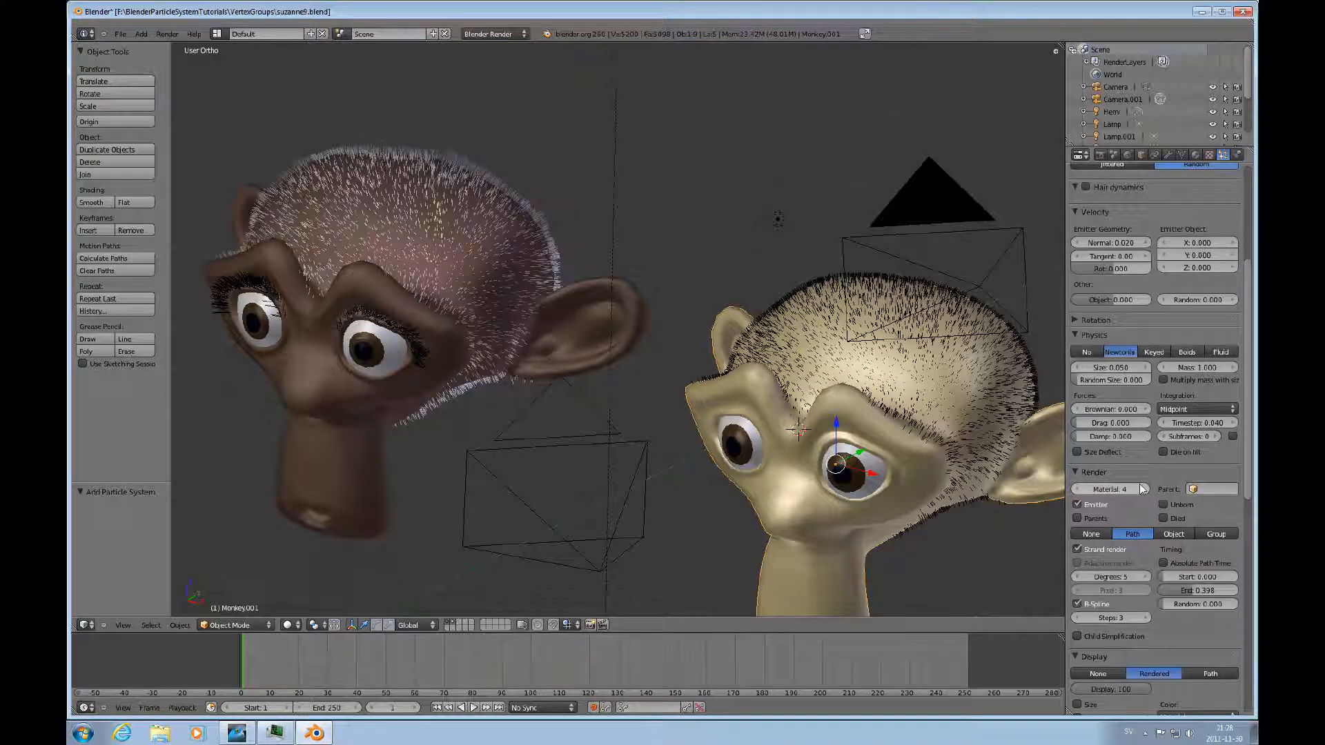
click(1141, 489)
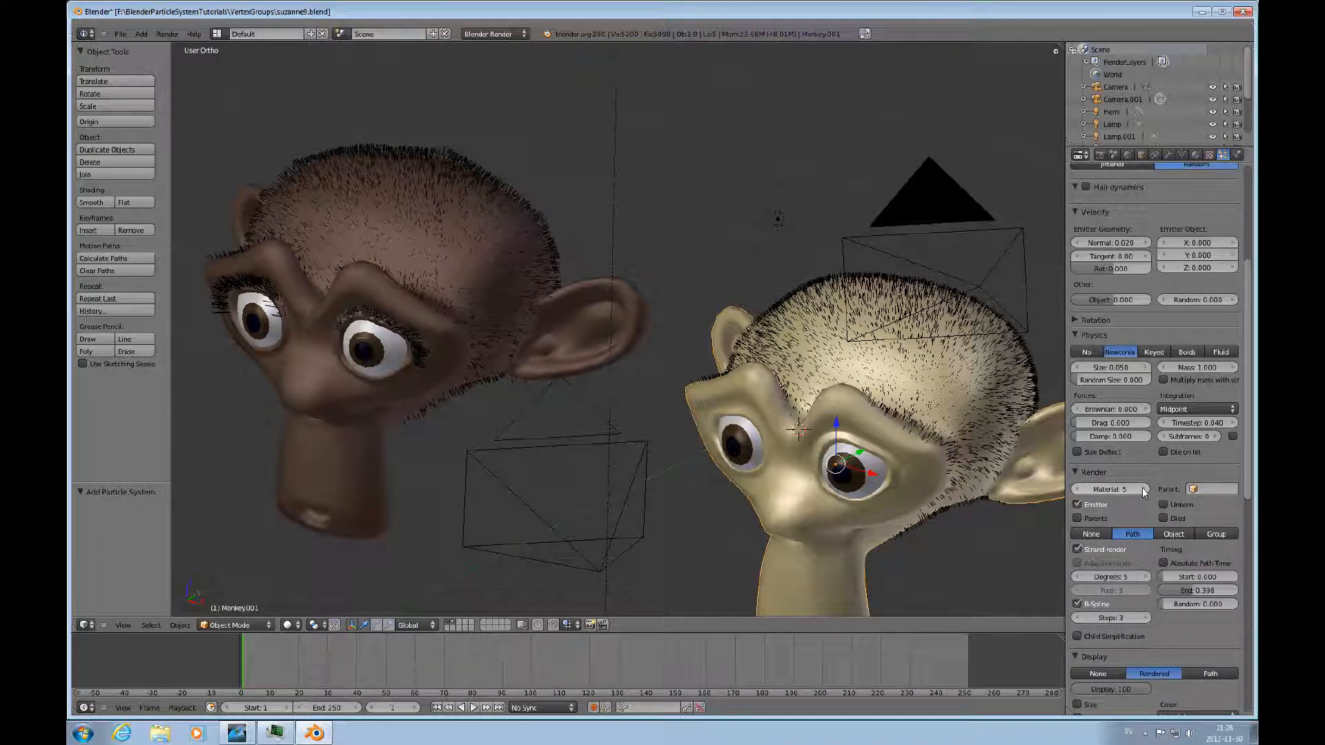
scroll(789, 381, down, 5)
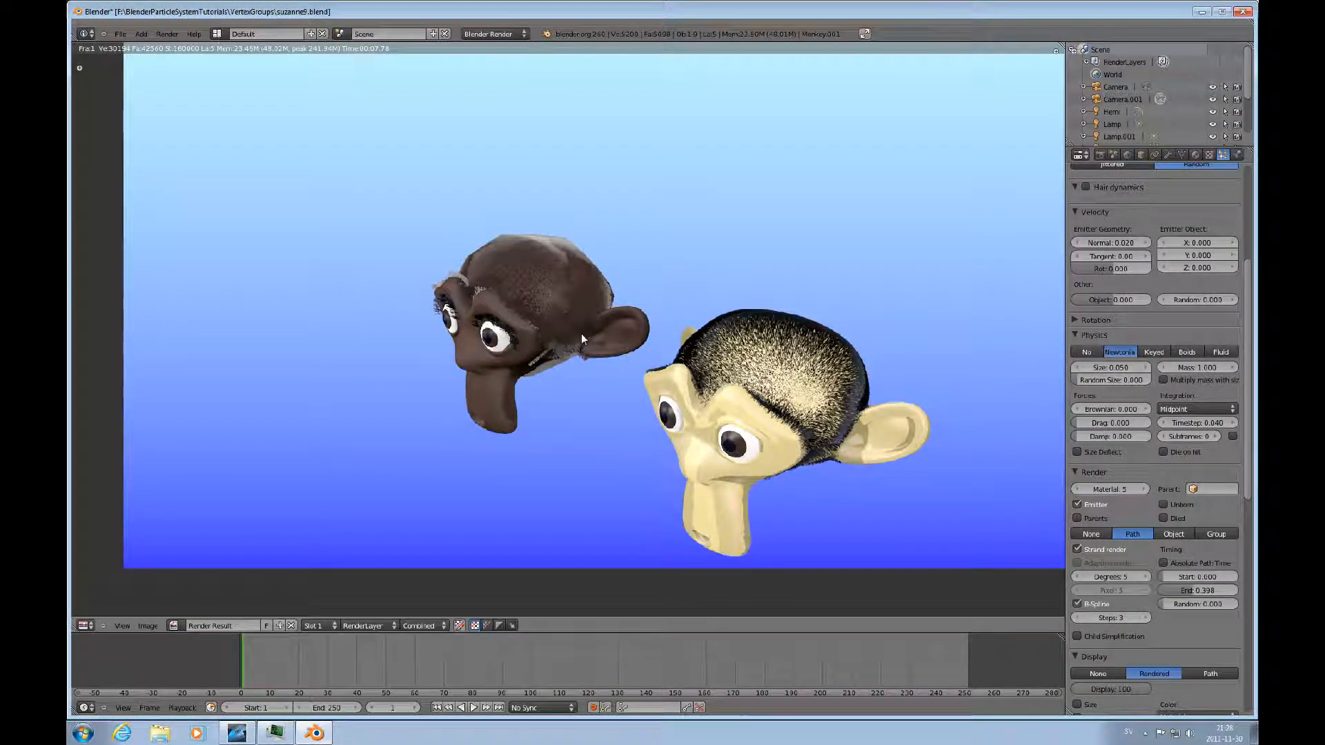
Step: Examine the rendered scalp hair on the dark monkey up close and compare it with the light monkey's
scroll(578, 338, up, 4)
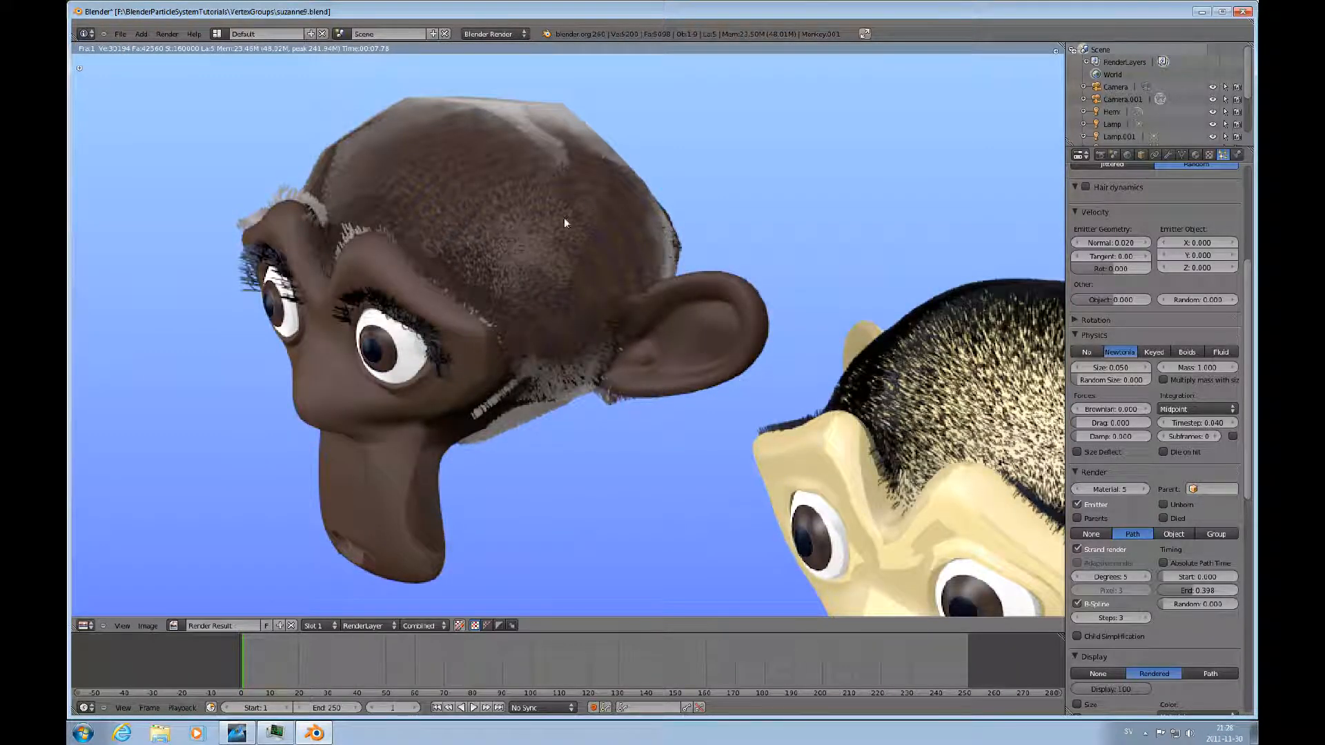
scroll(586, 334, down, 4)
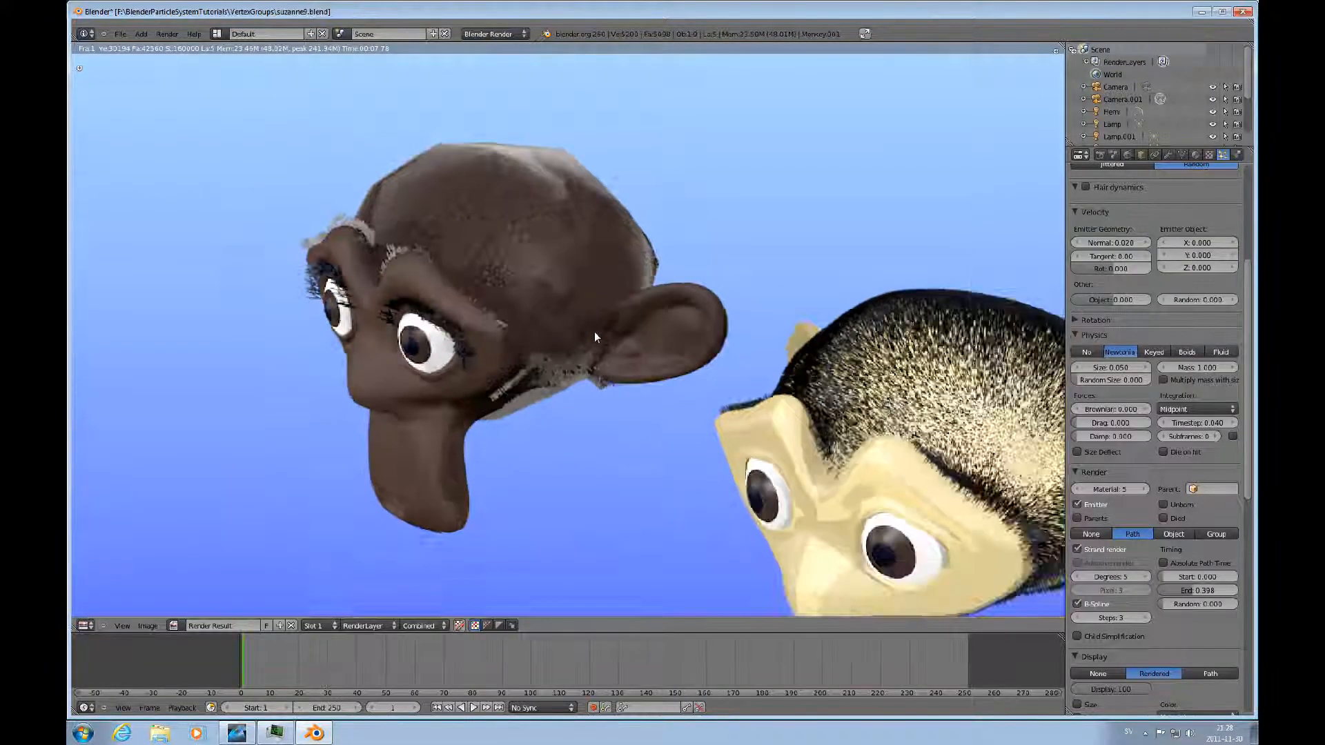
scroll(615, 338, down, 3)
scroll(601, 342, up, 3)
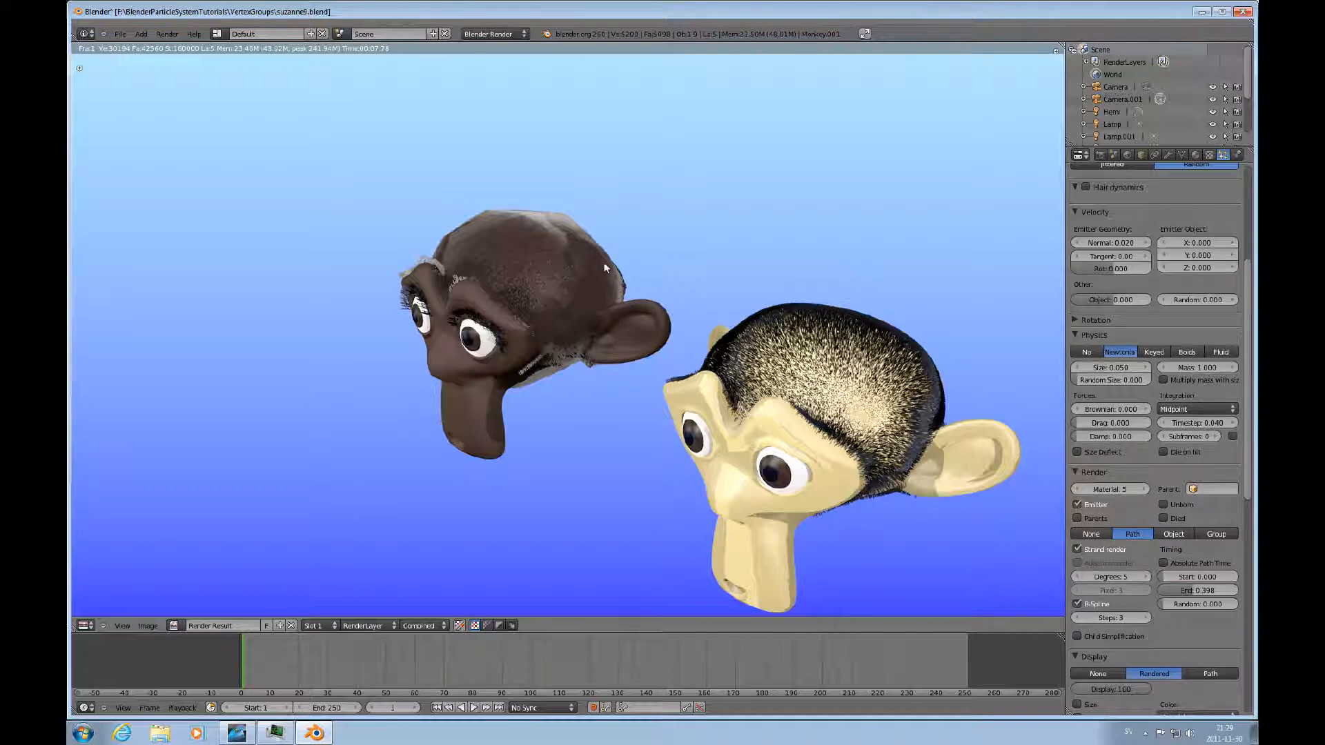
scroll(563, 278, up, 4)
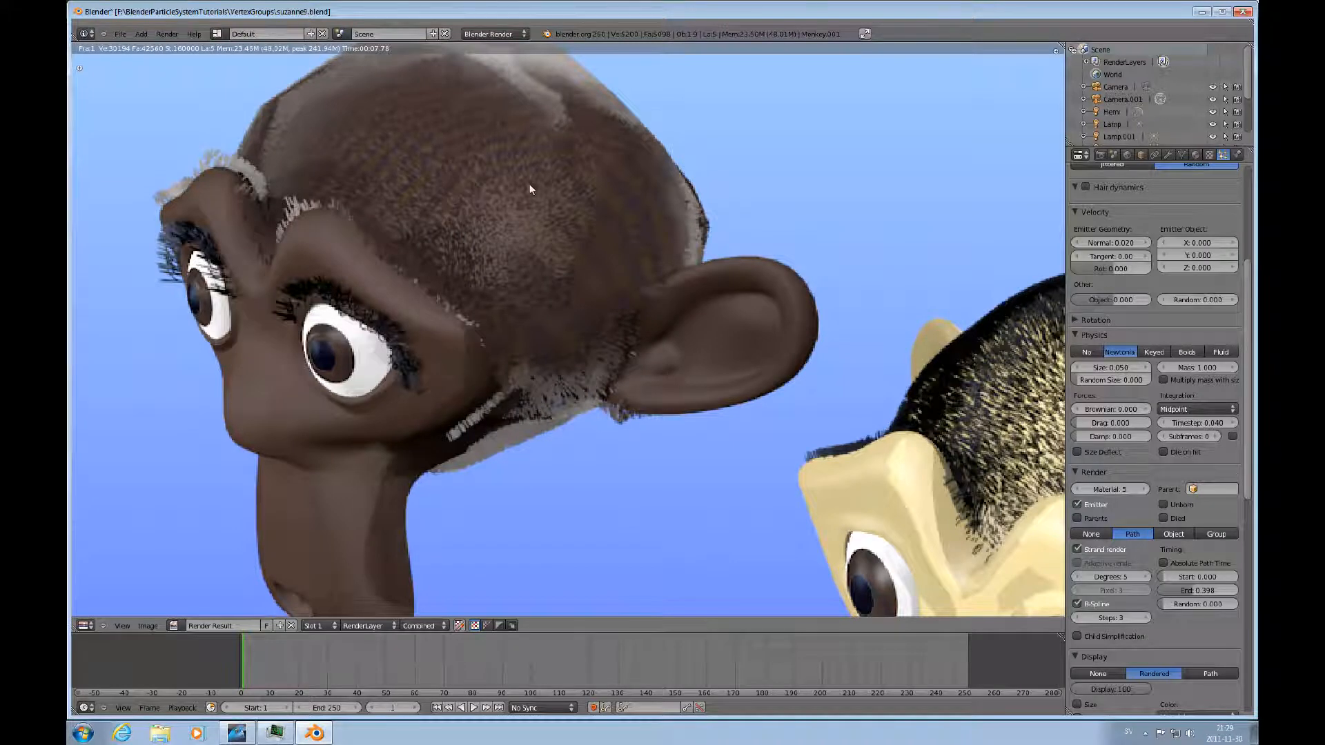
scroll(479, 296, down, 5)
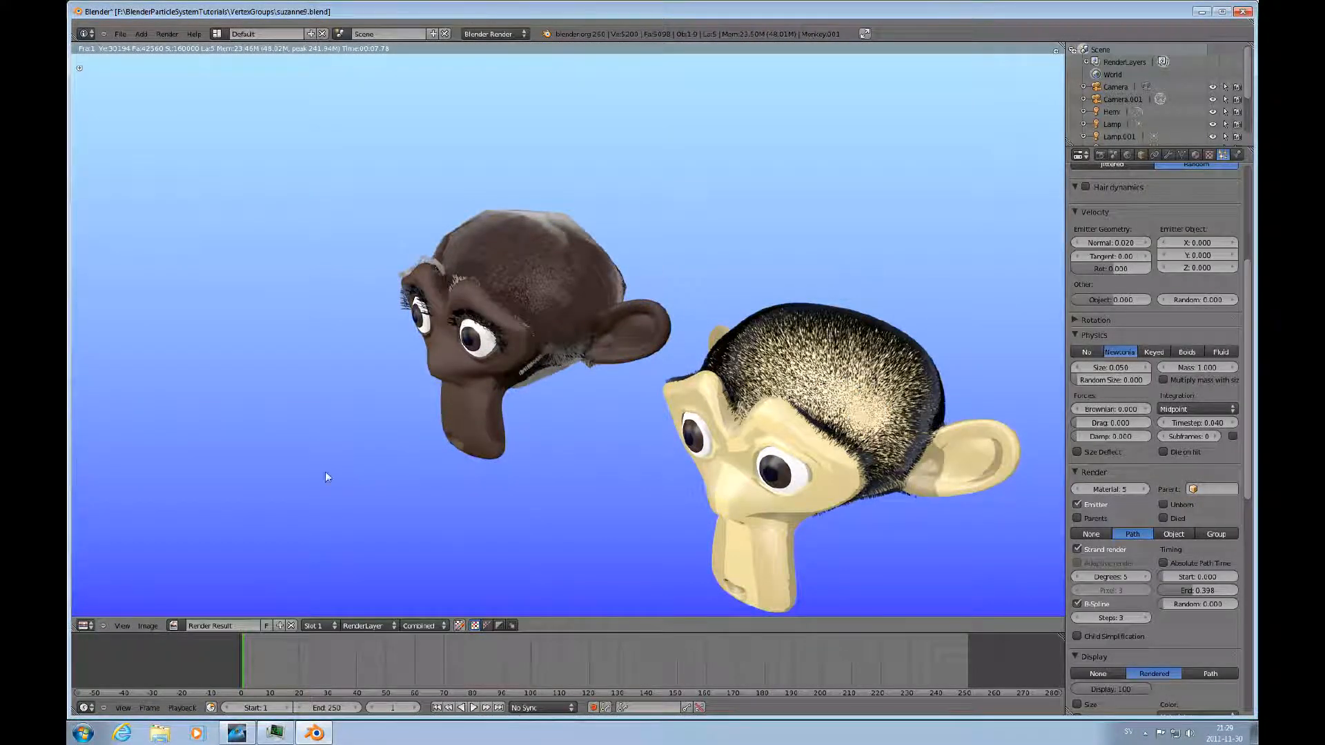
Step: Return to the 3D view and inspect the scalp hair on both monkeys up close
click(86, 629)
click(96, 609)
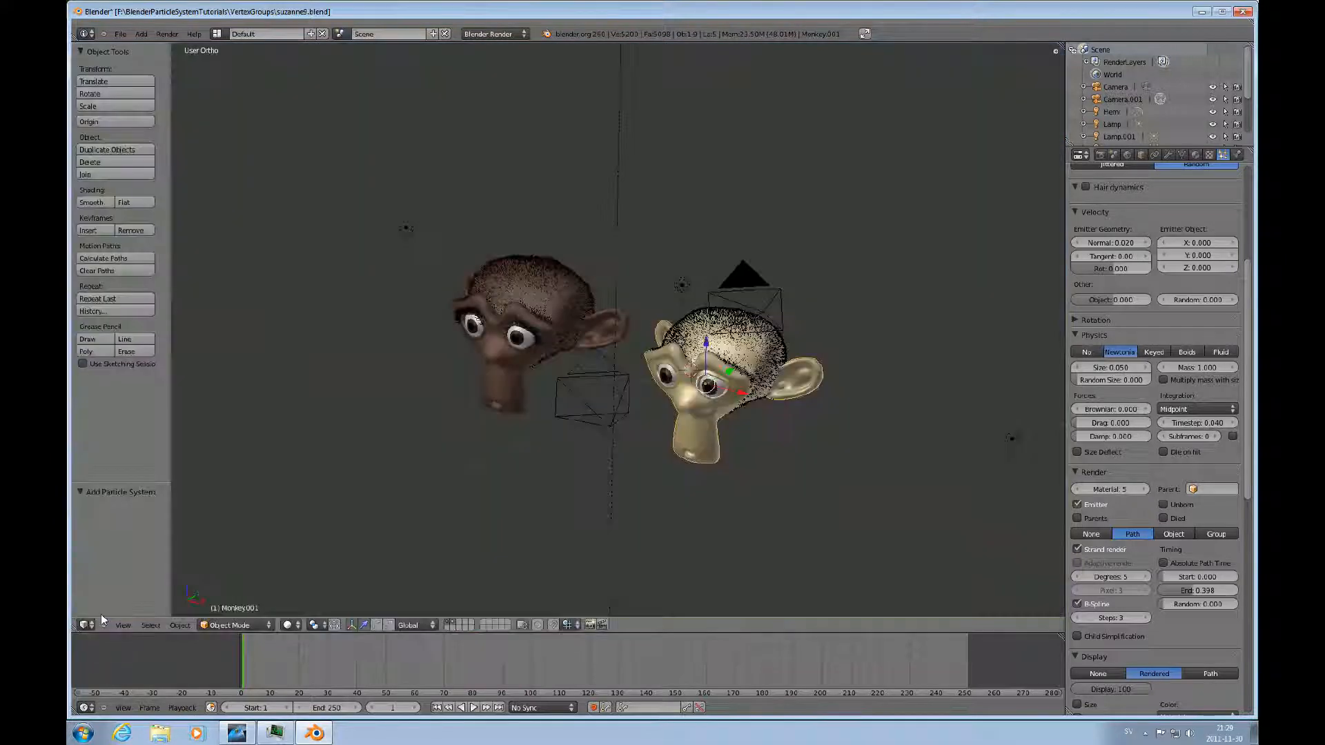
scroll(552, 340, up, 4)
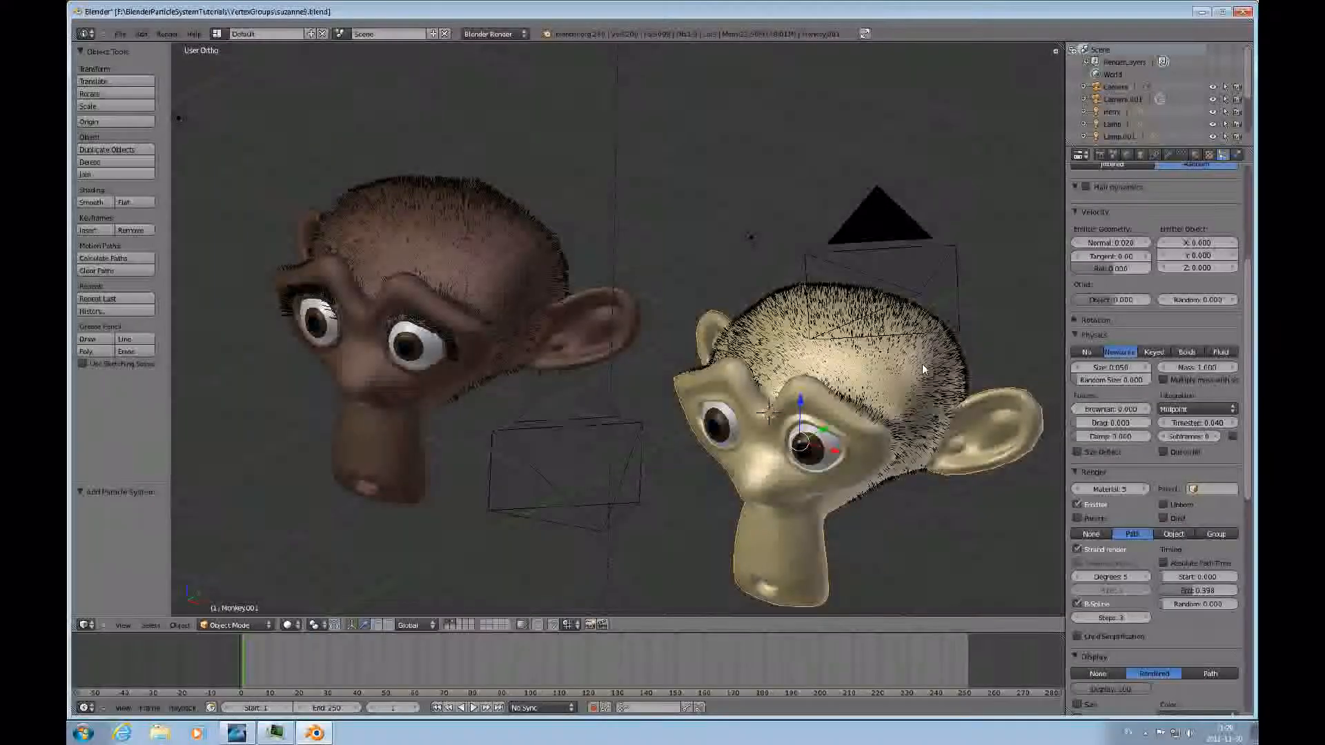
scroll(967, 345, down, 3)
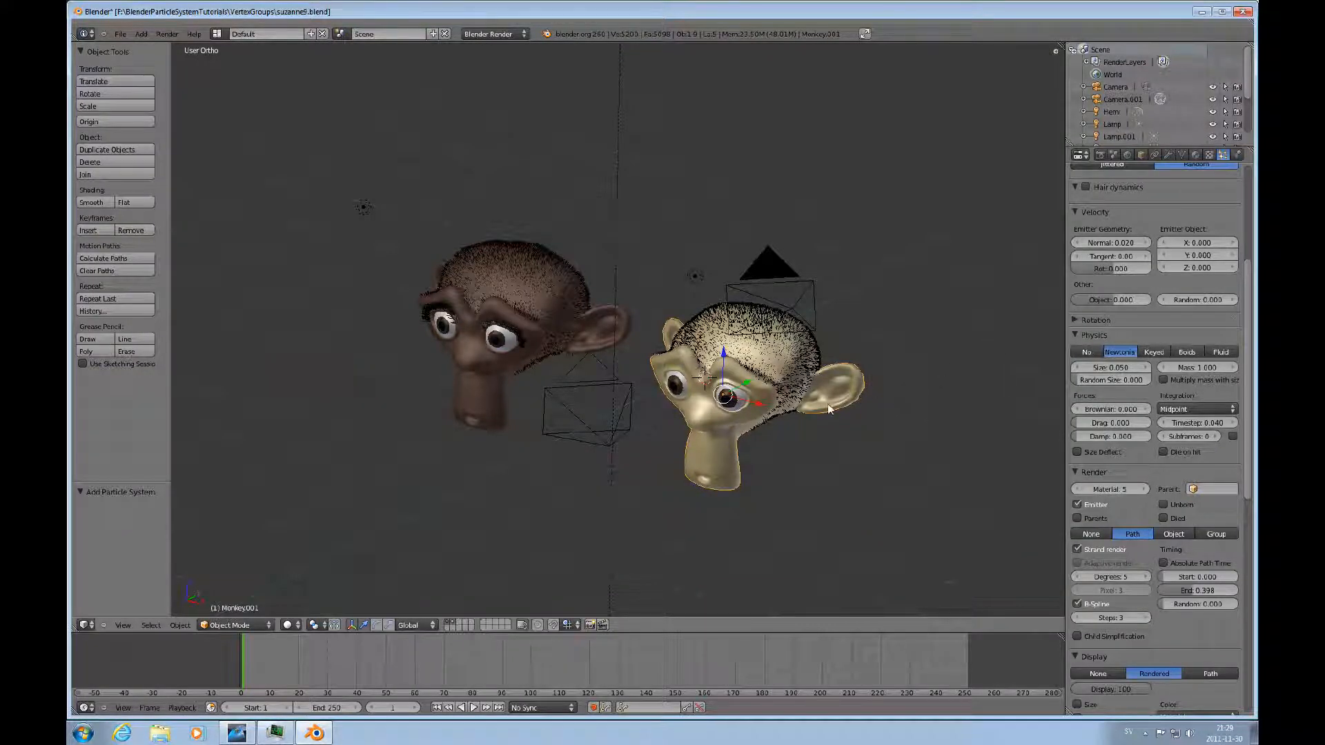
scroll(831, 408, up, 4)
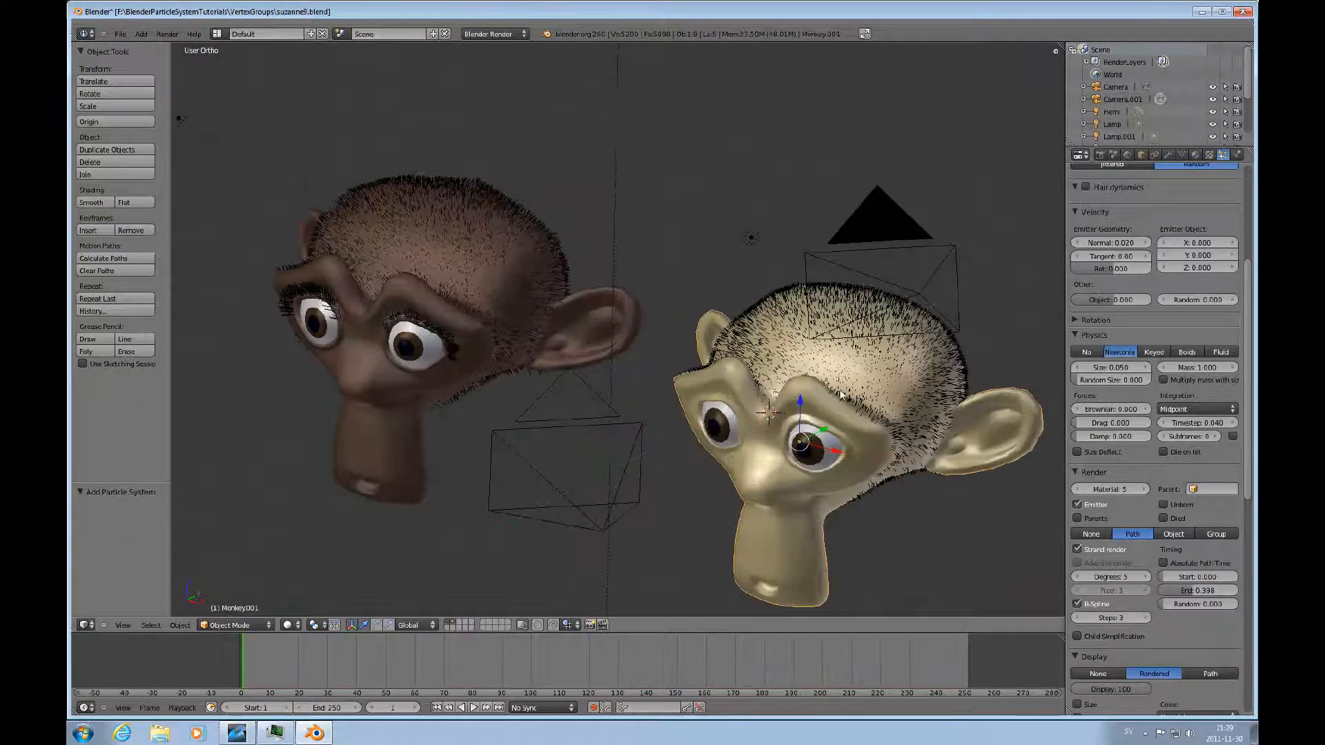
scroll(842, 404, up, 2)
scroll(850, 410, up, 2)
scroll(853, 414, down, 1)
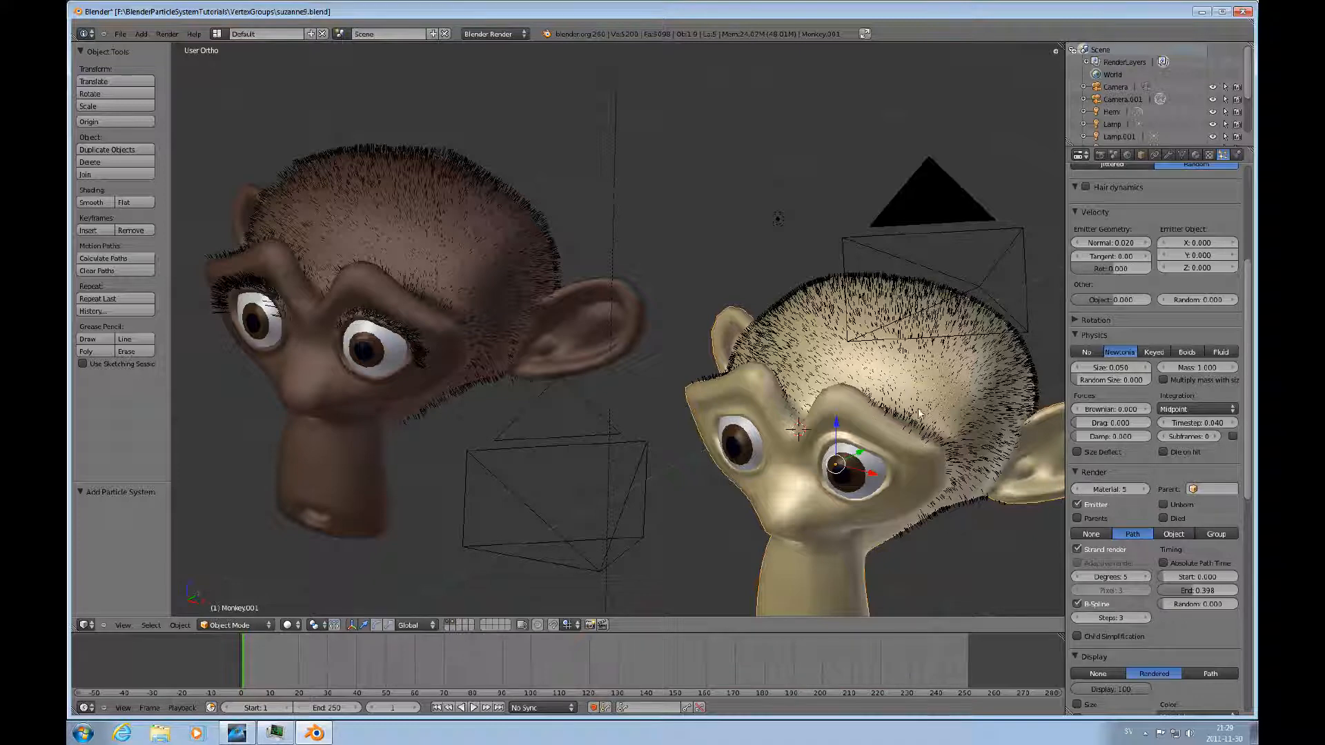
Step: Add a second particle system to the light monkey and assign it the existing ParticleSettings.001
drag(1248, 316, 1247, 195)
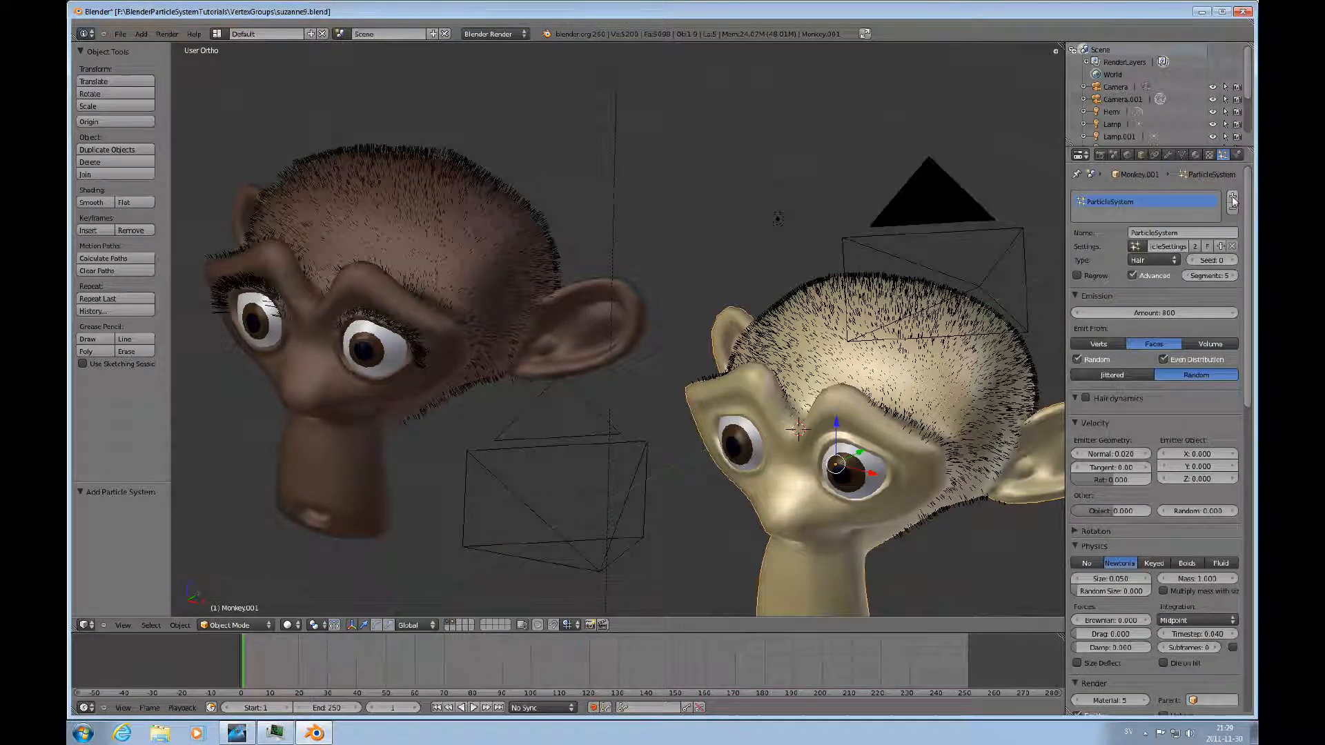
click(1233, 197)
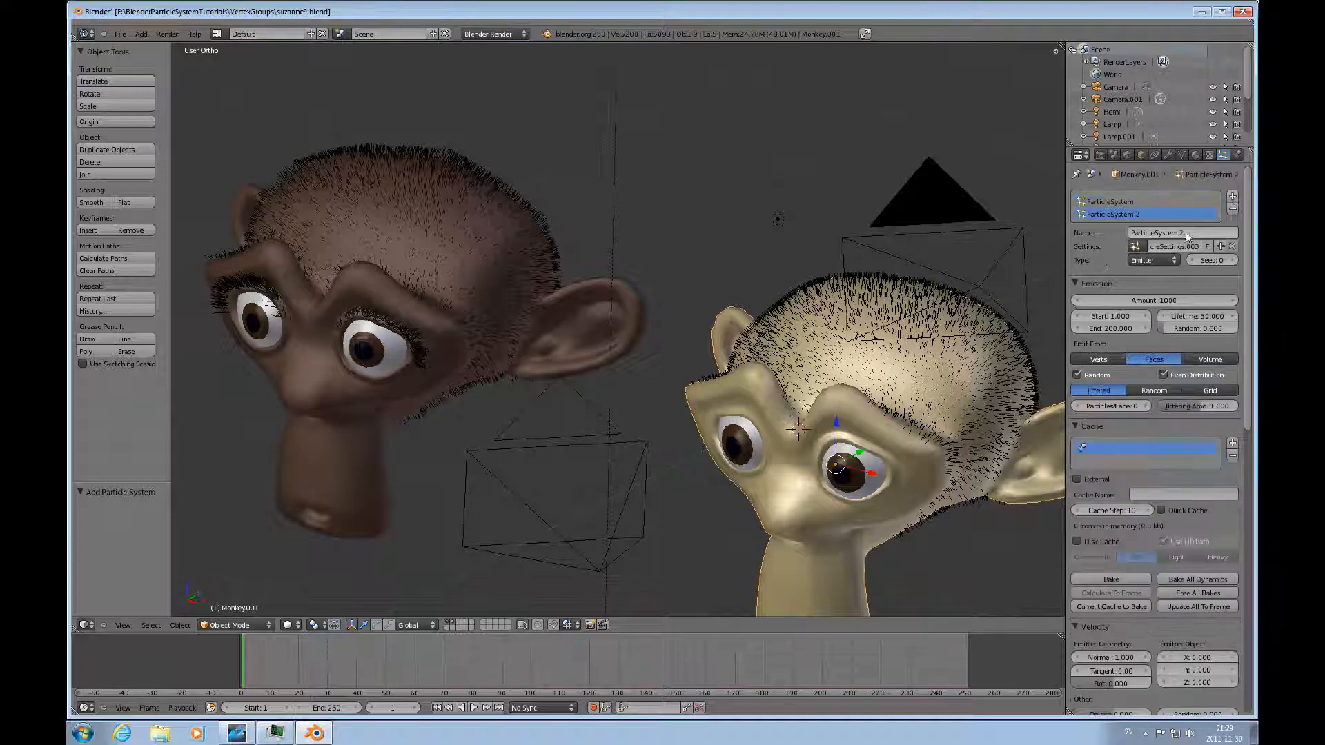
click(1134, 247)
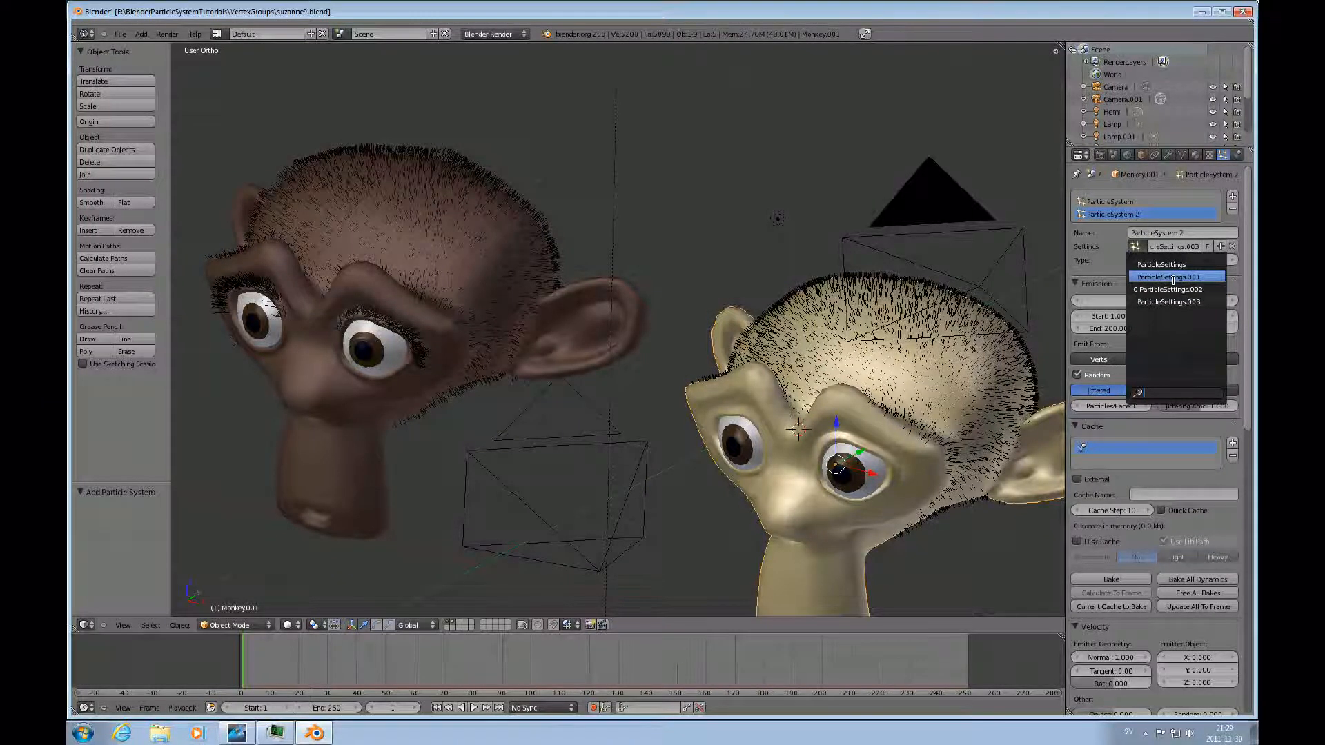
click(1173, 279)
Step: Limit the density of the light monkey's second particle system to the EyelashArea vertex group
scroll(946, 476, up, 3)
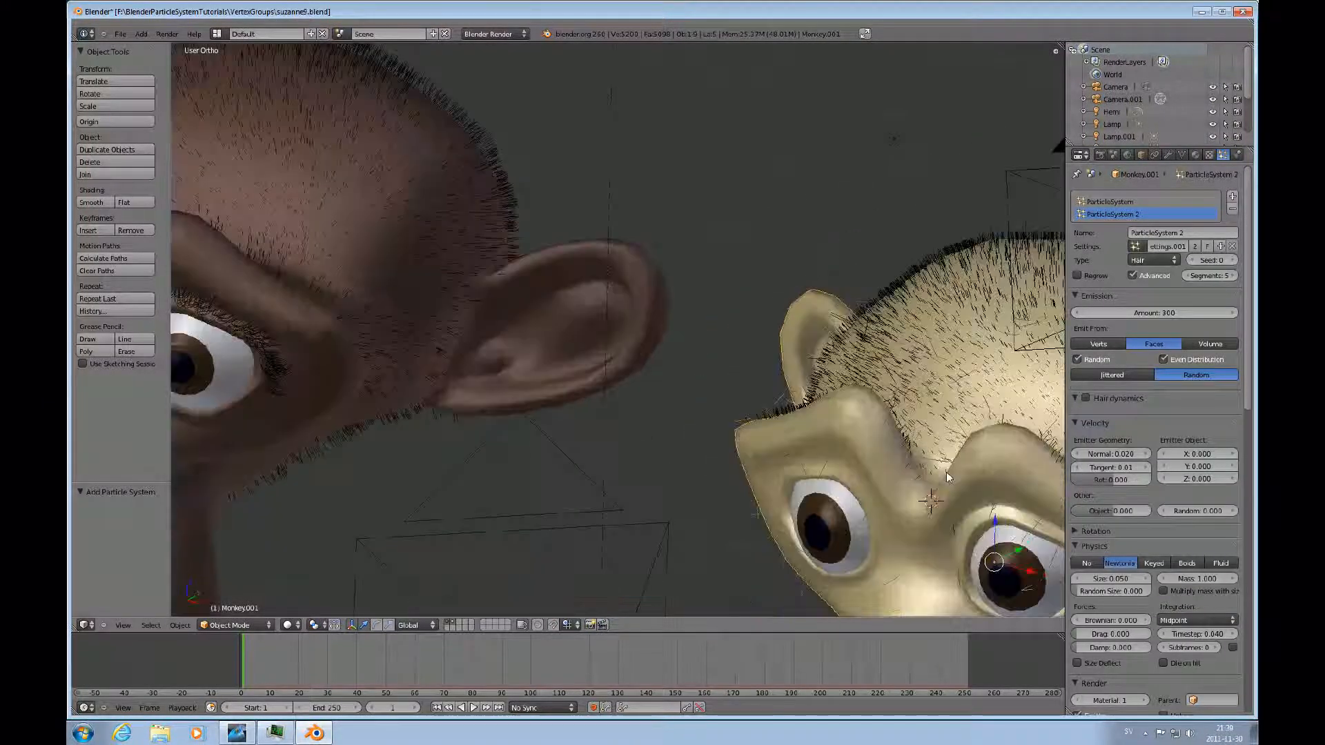
scroll(947, 473, down, 2)
ctrl+scroll(947, 463, down, 5)
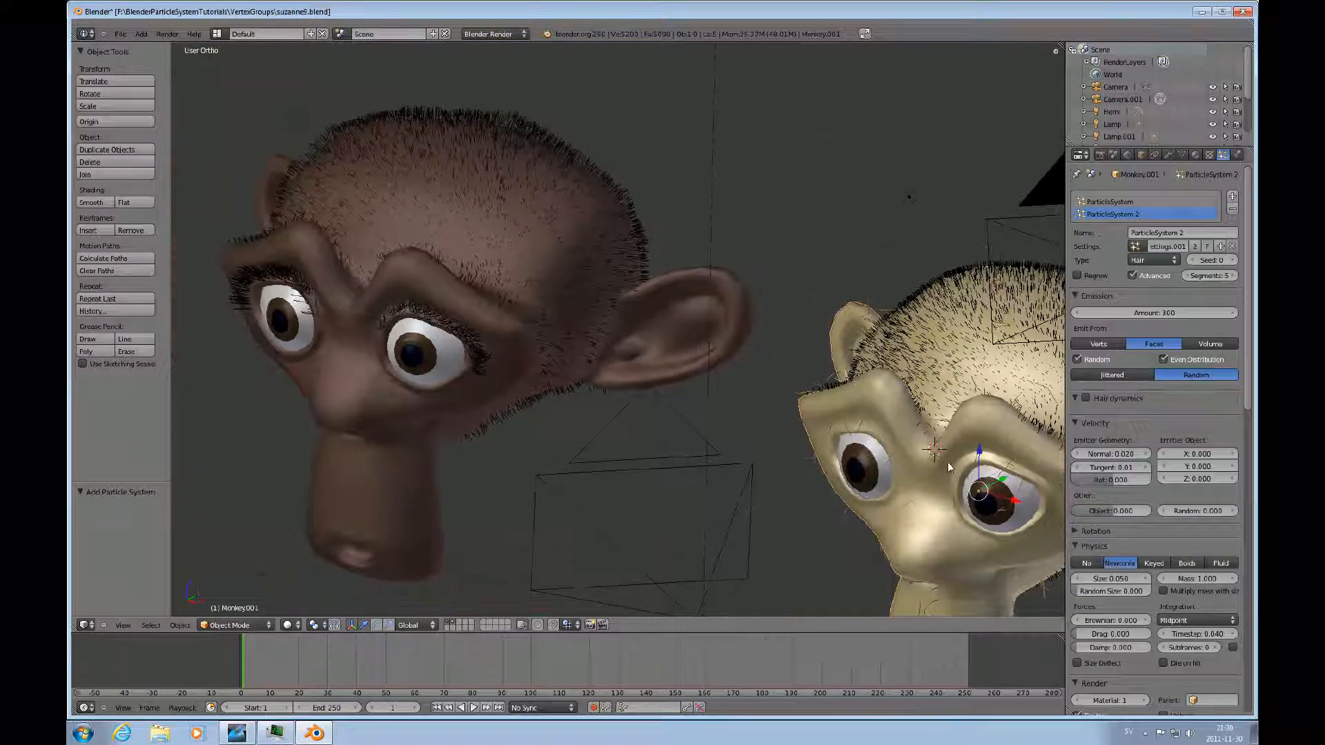
ctrl+scroll(947, 463, up, 9)
shift+scroll(947, 463, down, 8)
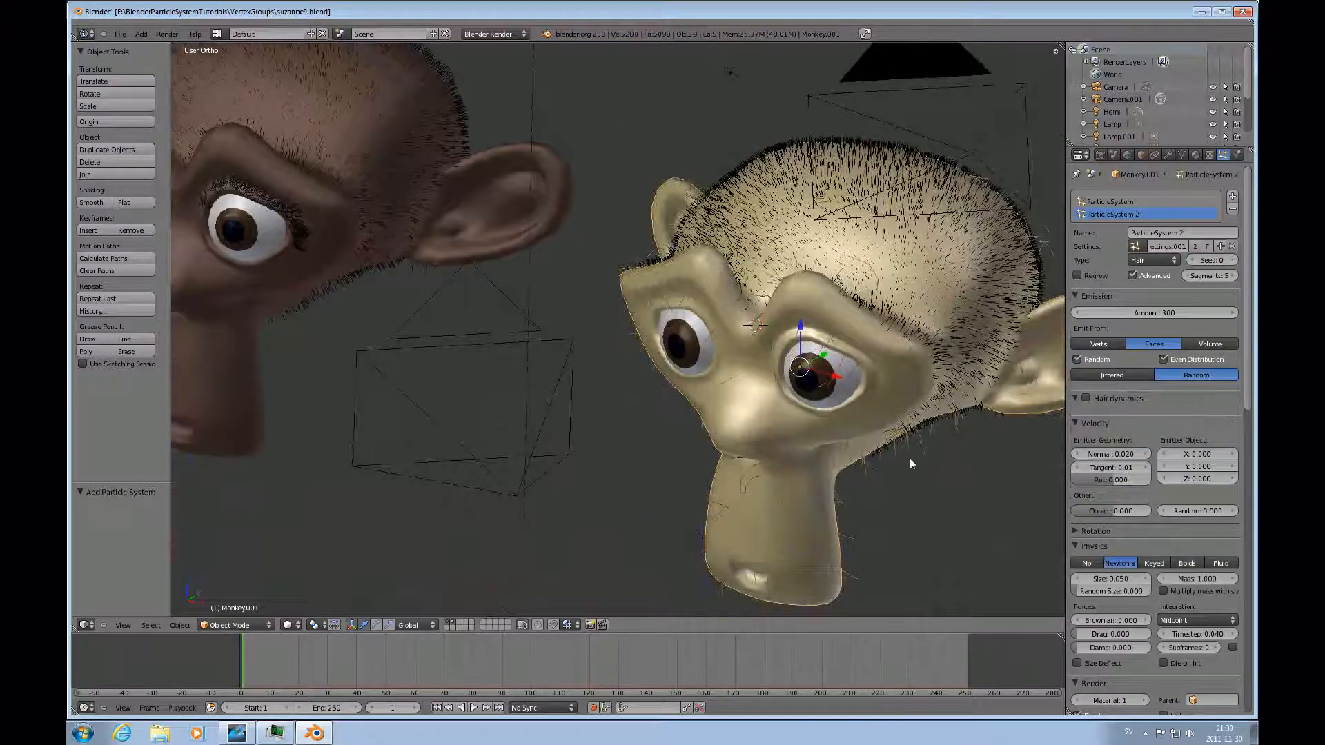
scroll(910, 461, up, 2)
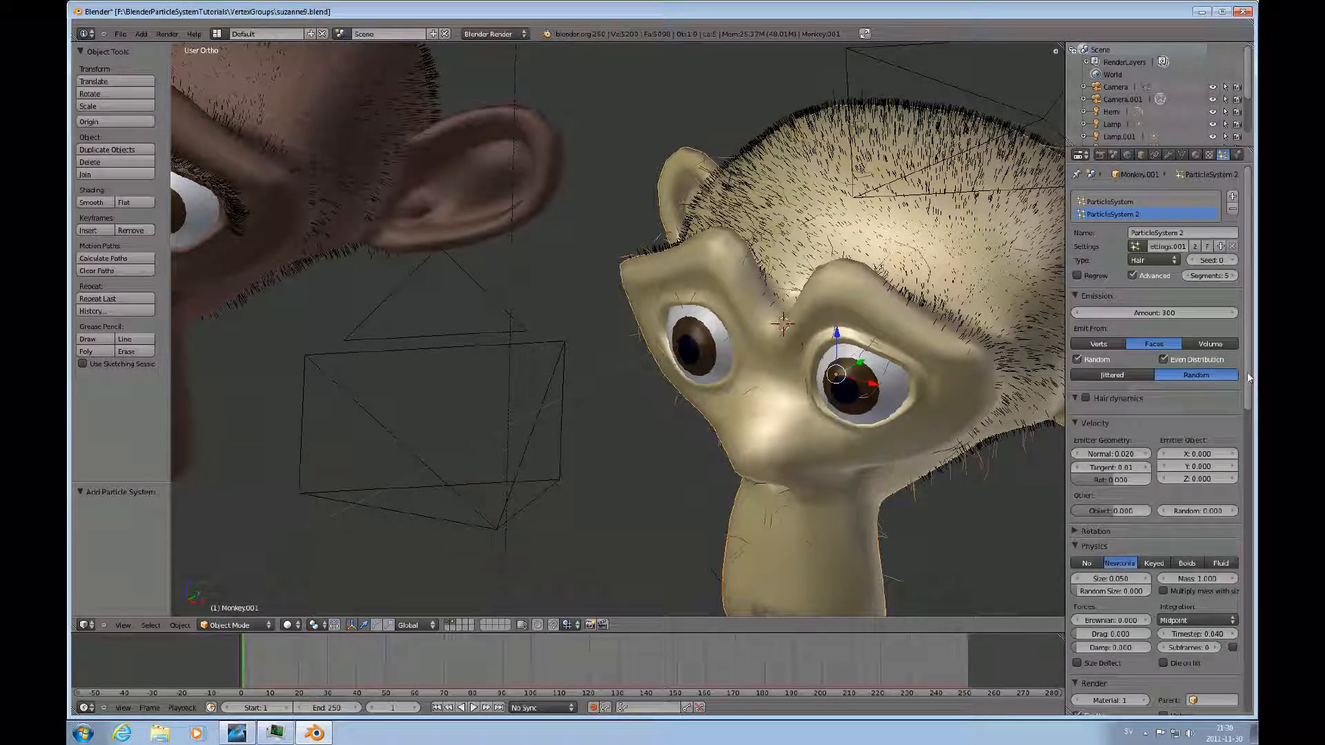
scroll(1232, 623, down, 10)
scroll(1232, 623, down, 5)
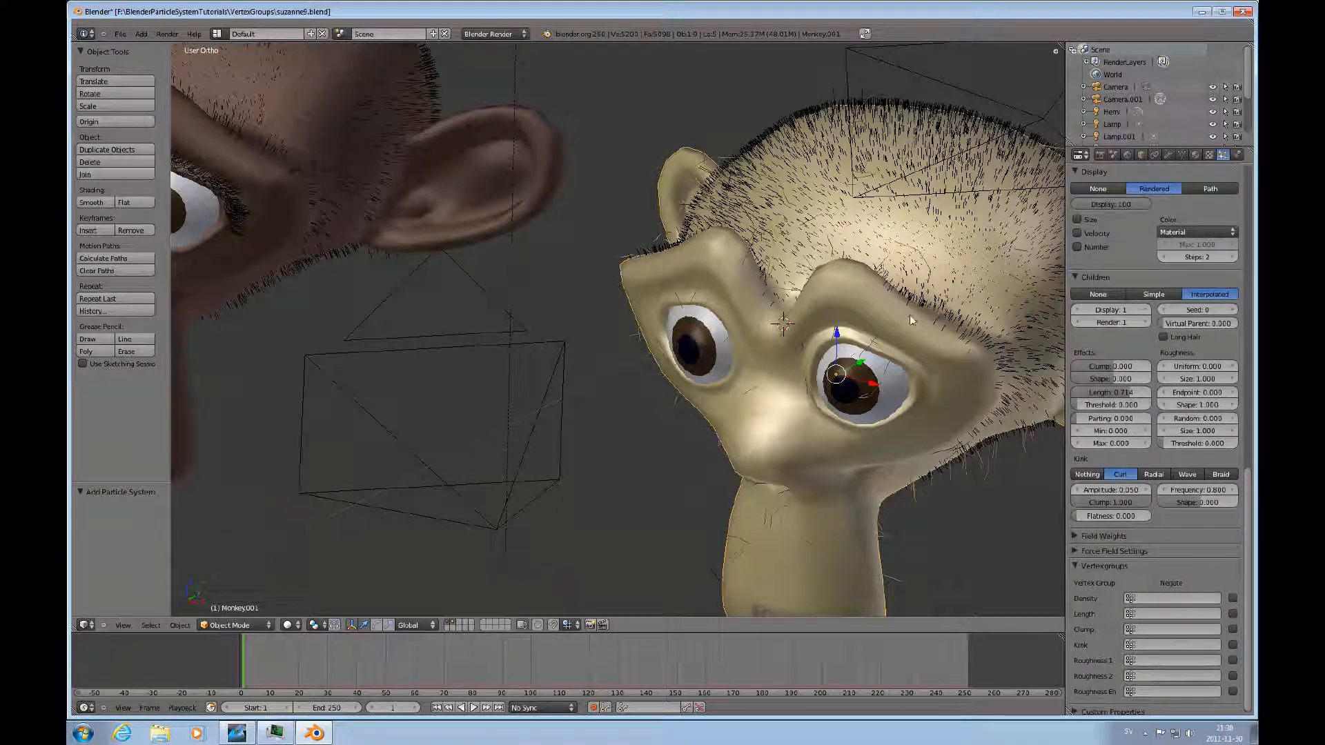
click(1149, 599)
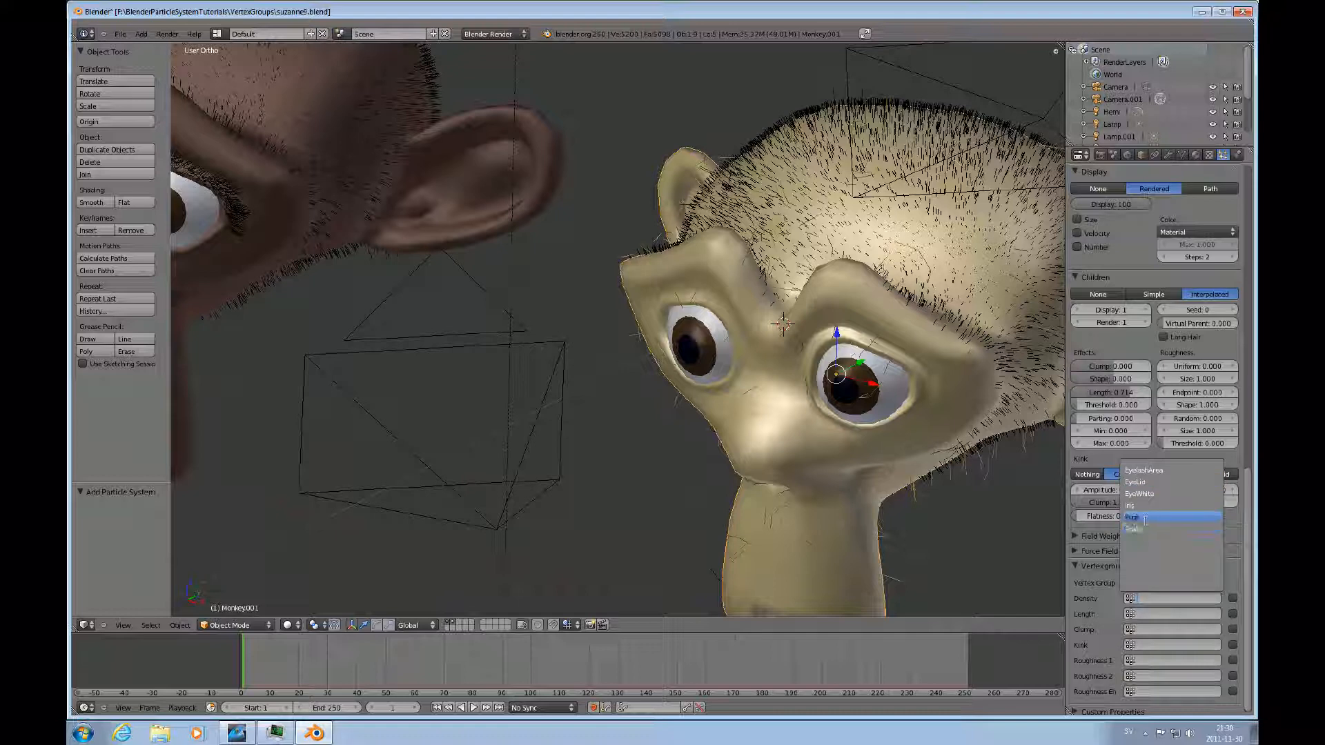
click(1145, 470)
scroll(970, 401, up, 2)
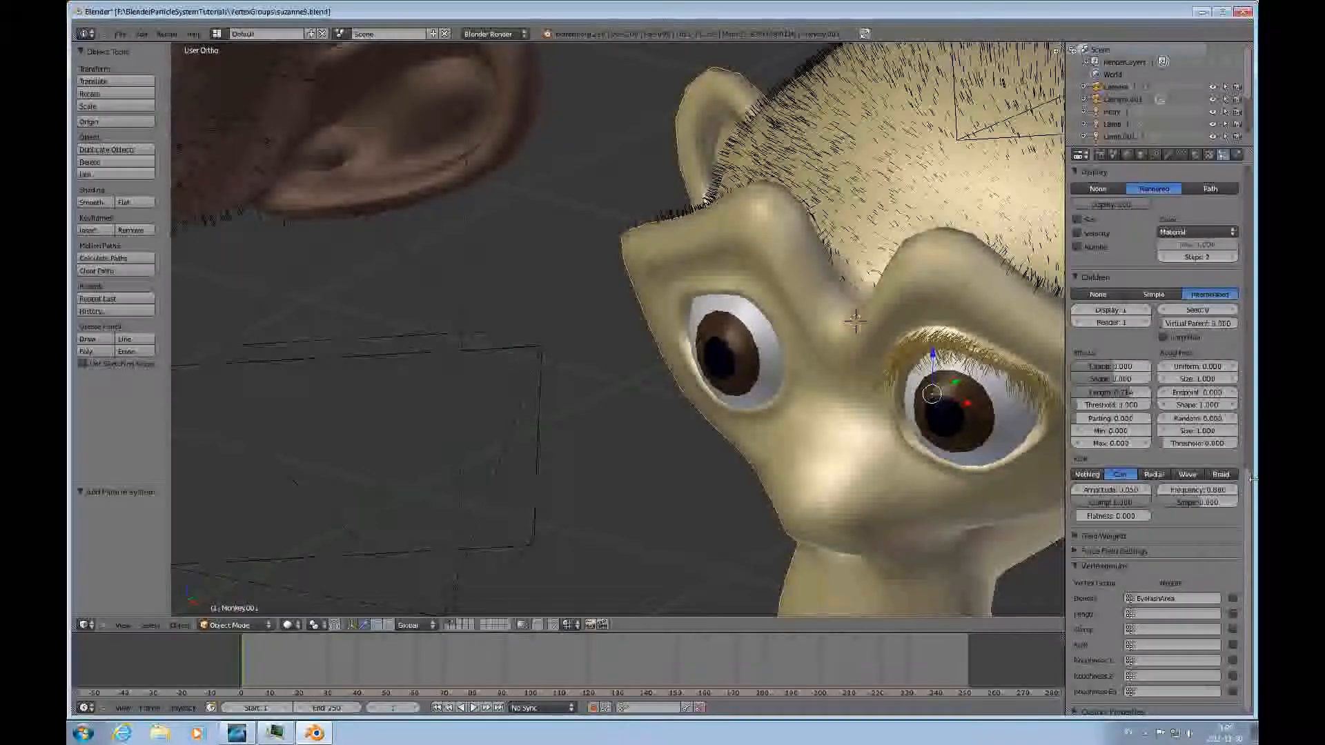
Step: Set the shared eyelash settings' render material to 2 and render the scene with both monkeys
drag(1251, 488, 1252, 404)
scroll(619, 600, down, 4)
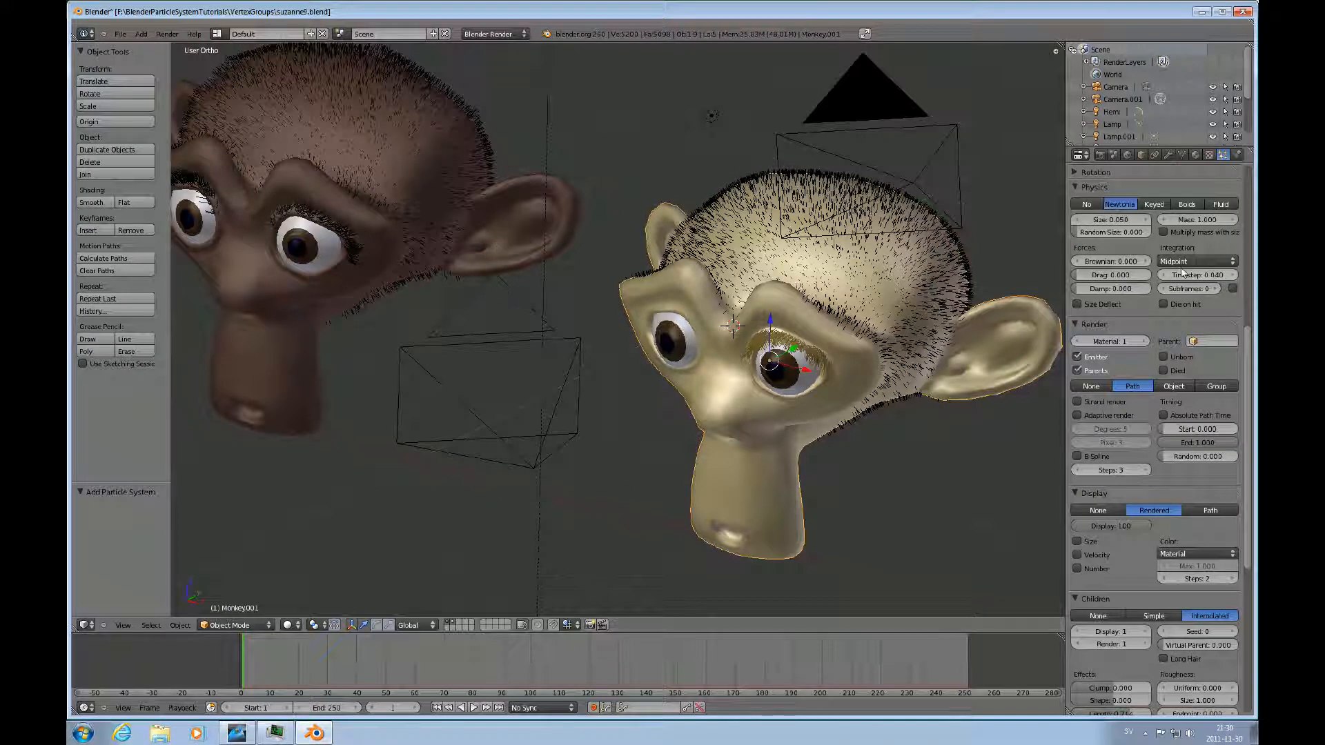
click(1140, 343)
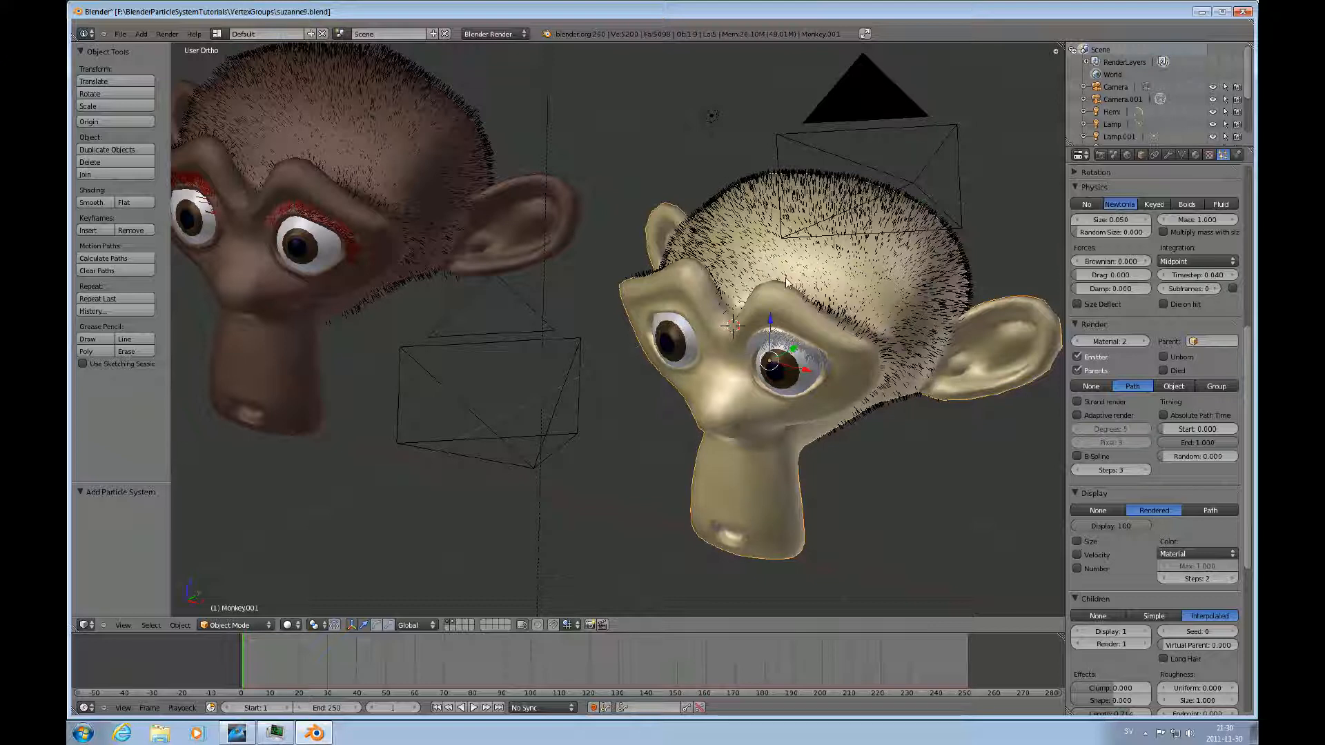
scroll(866, 373, down, 4)
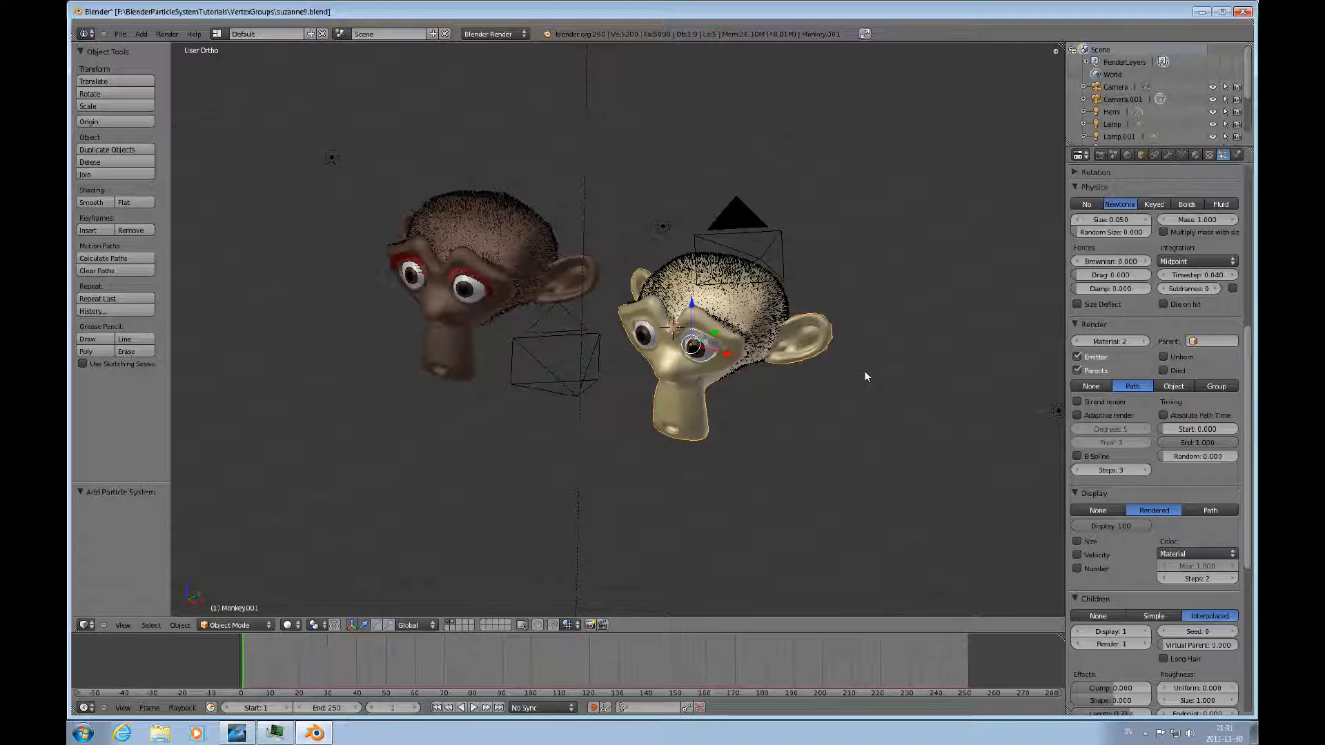
key(F12)
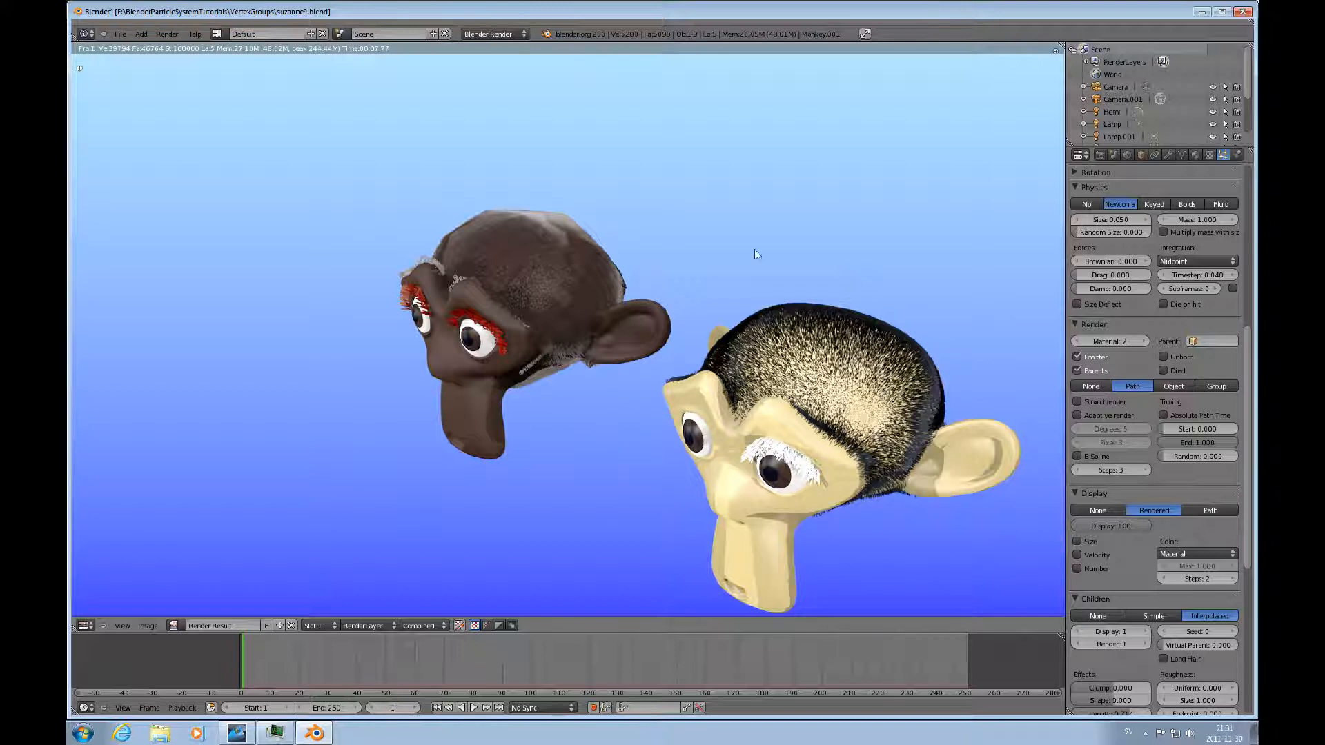
Step: Return to the 3D view and compare the material slot order of the light monkey with that of the dark monkey
drag(1247, 345, 1225, 146)
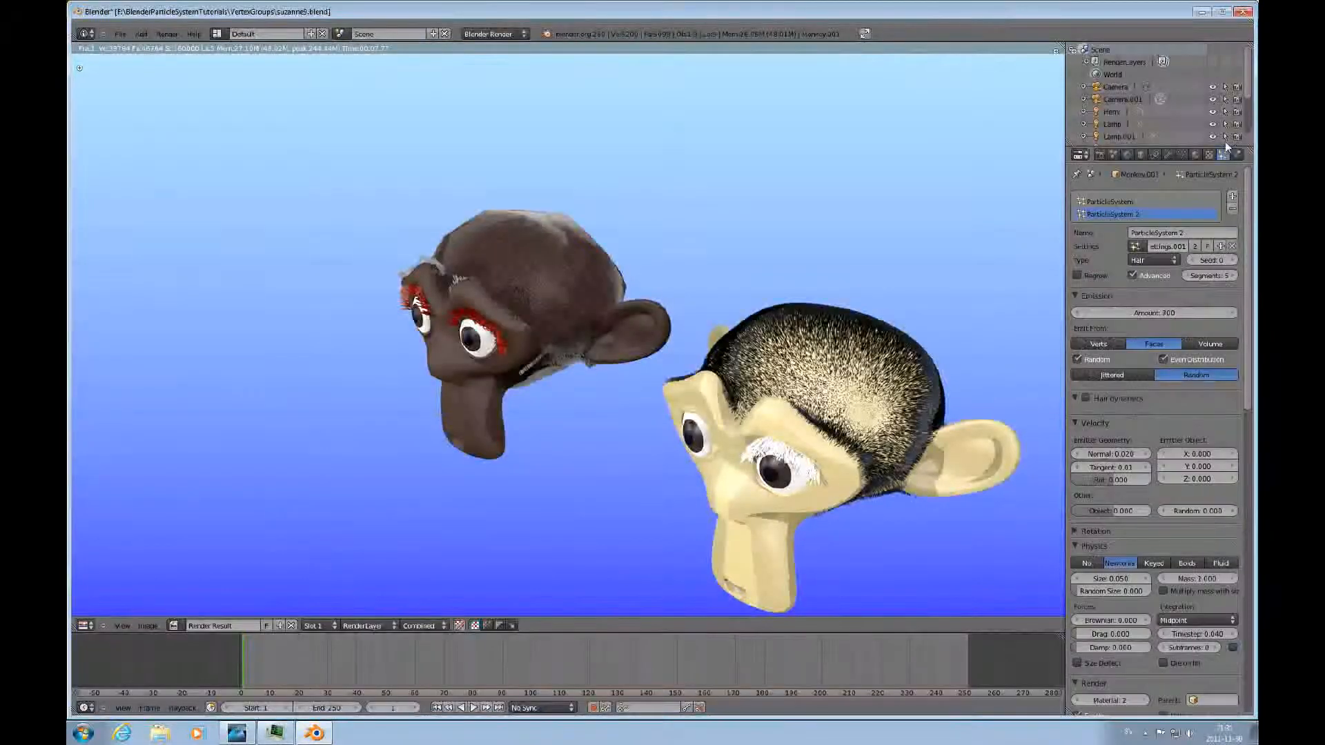
click(1197, 154)
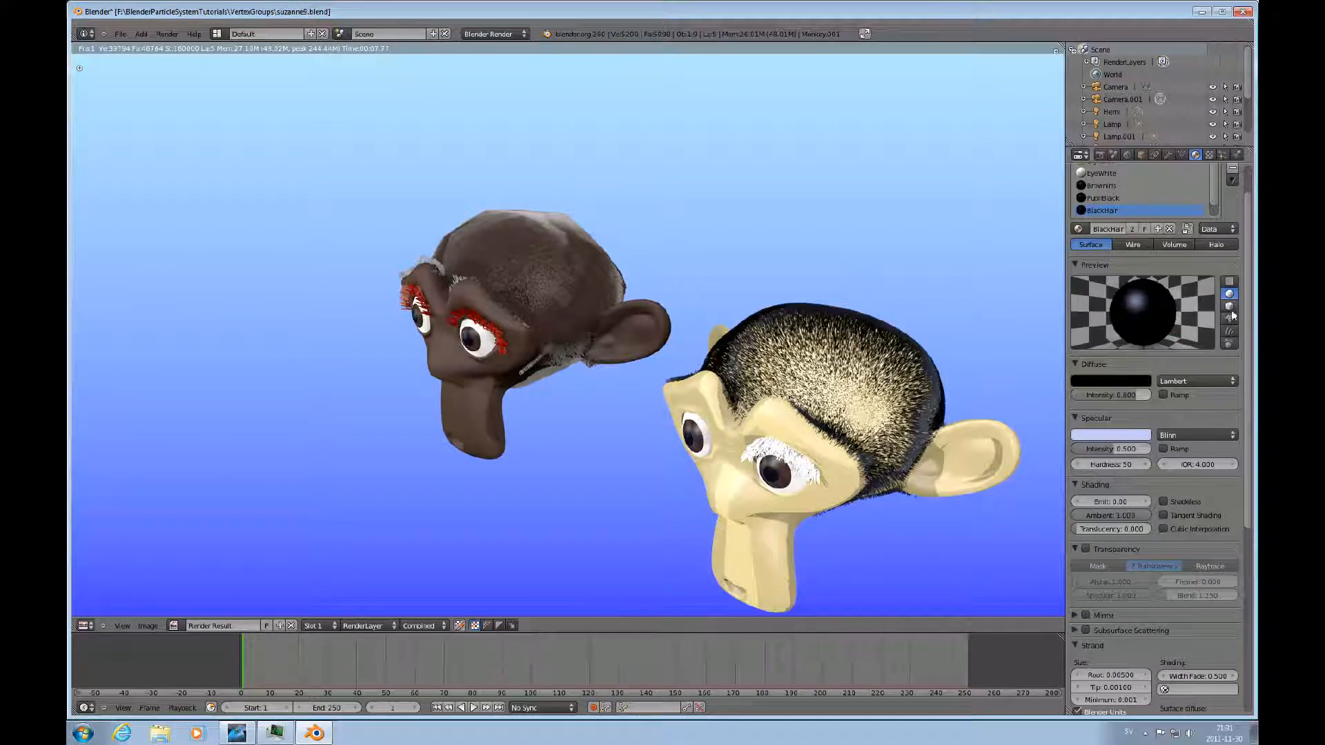
click(87, 625)
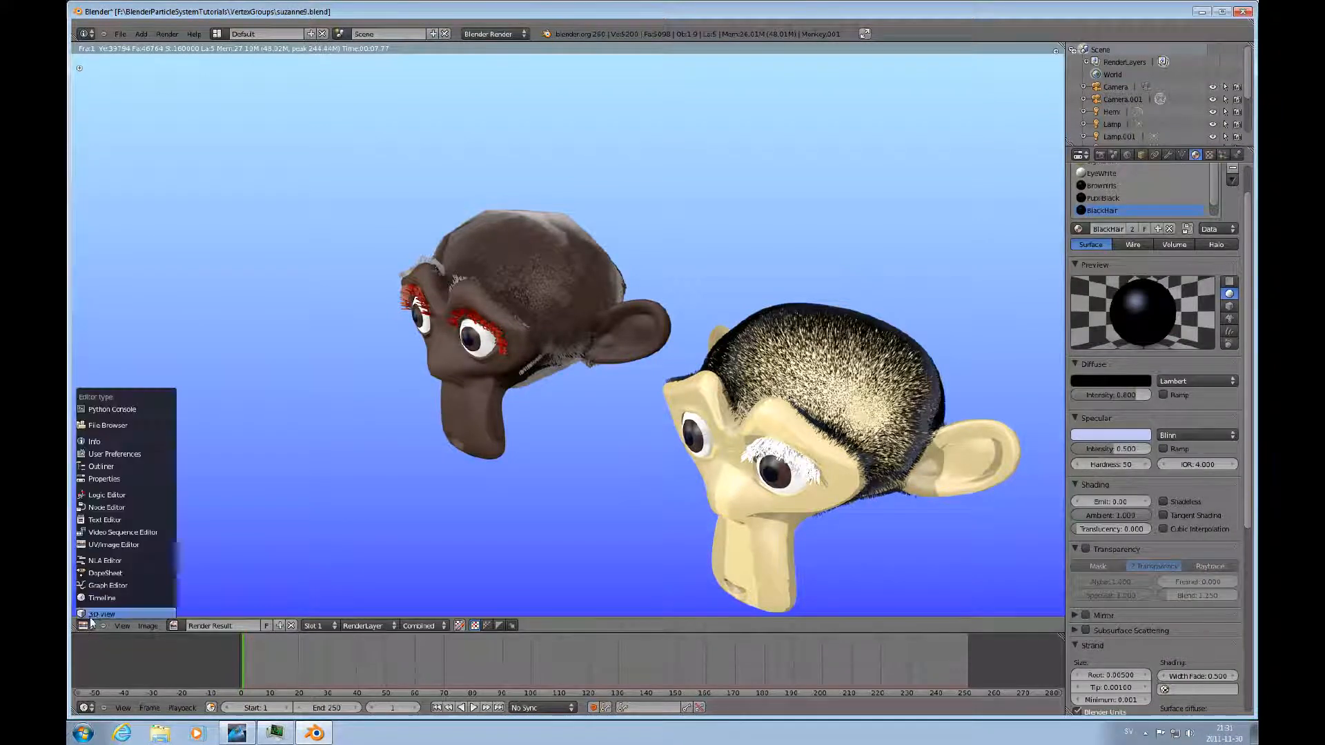
click(101, 614)
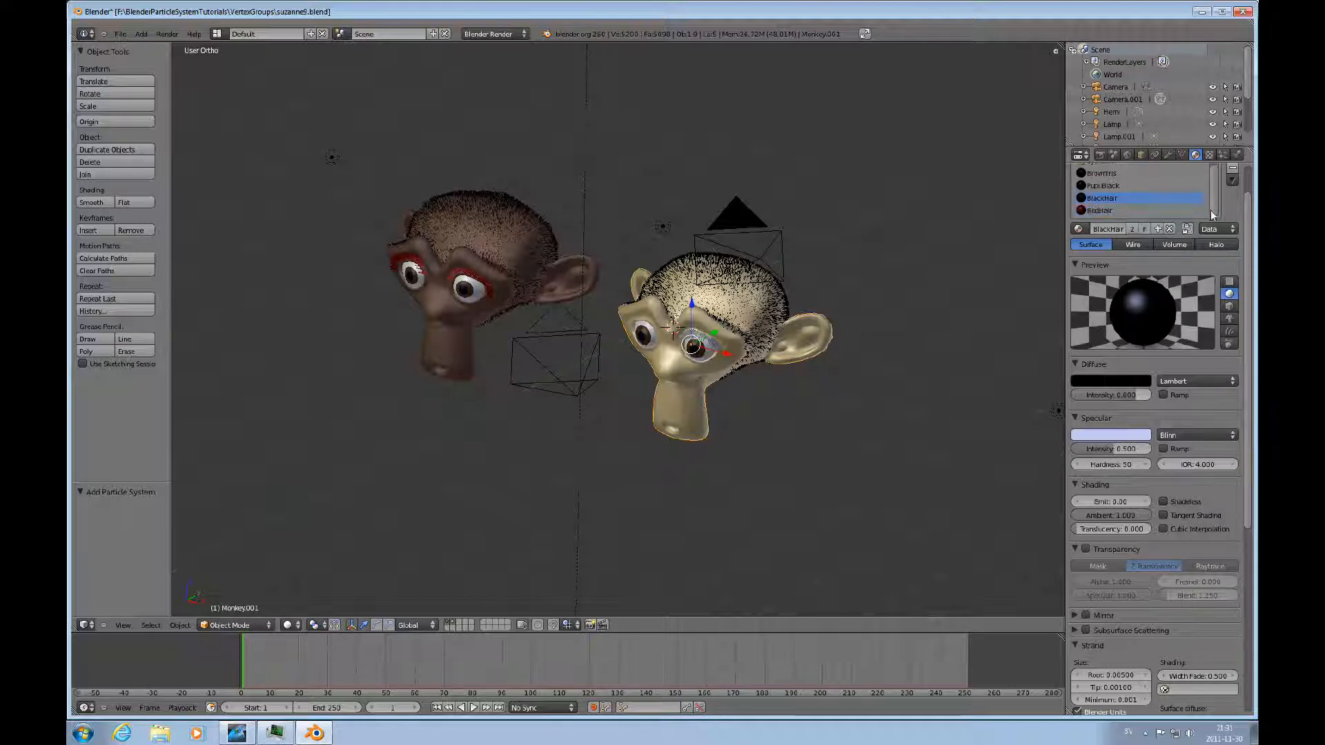
scroll(1246, 213, up, 2)
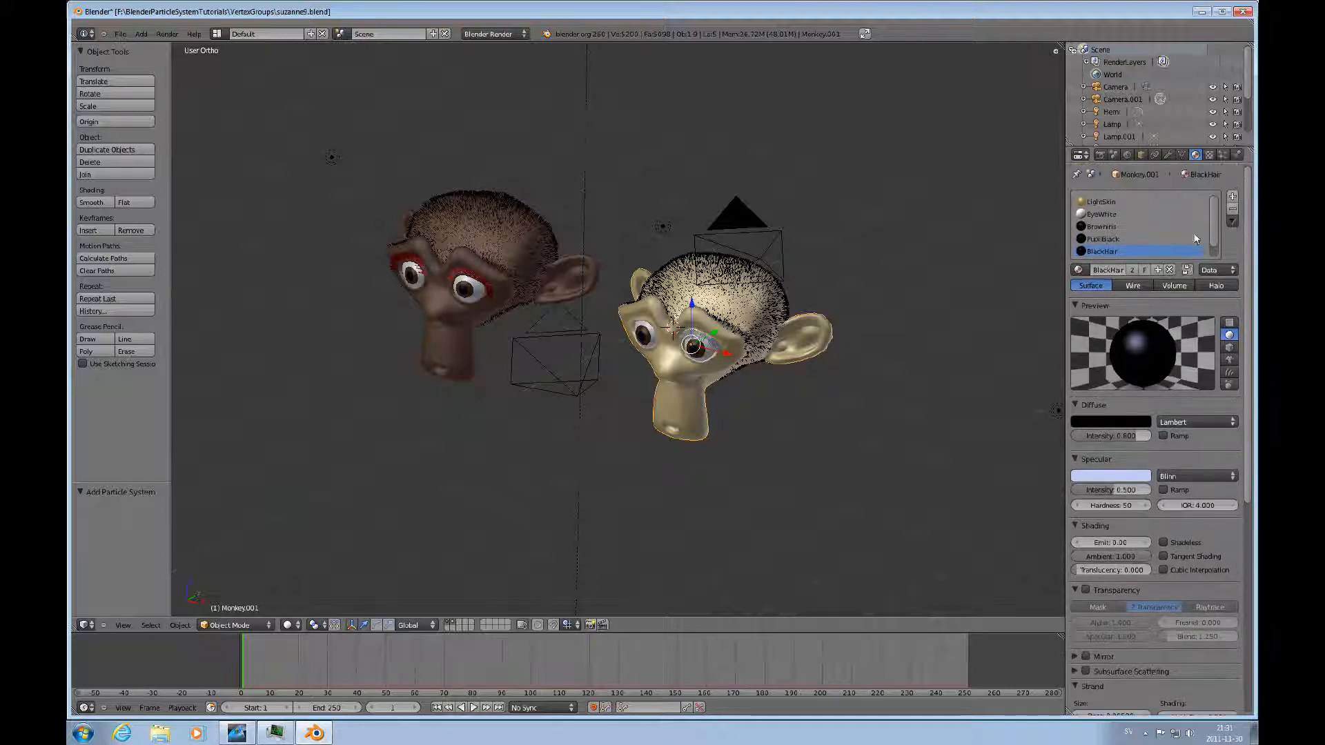
scroll(1214, 228, up, 1)
right_click(470, 238)
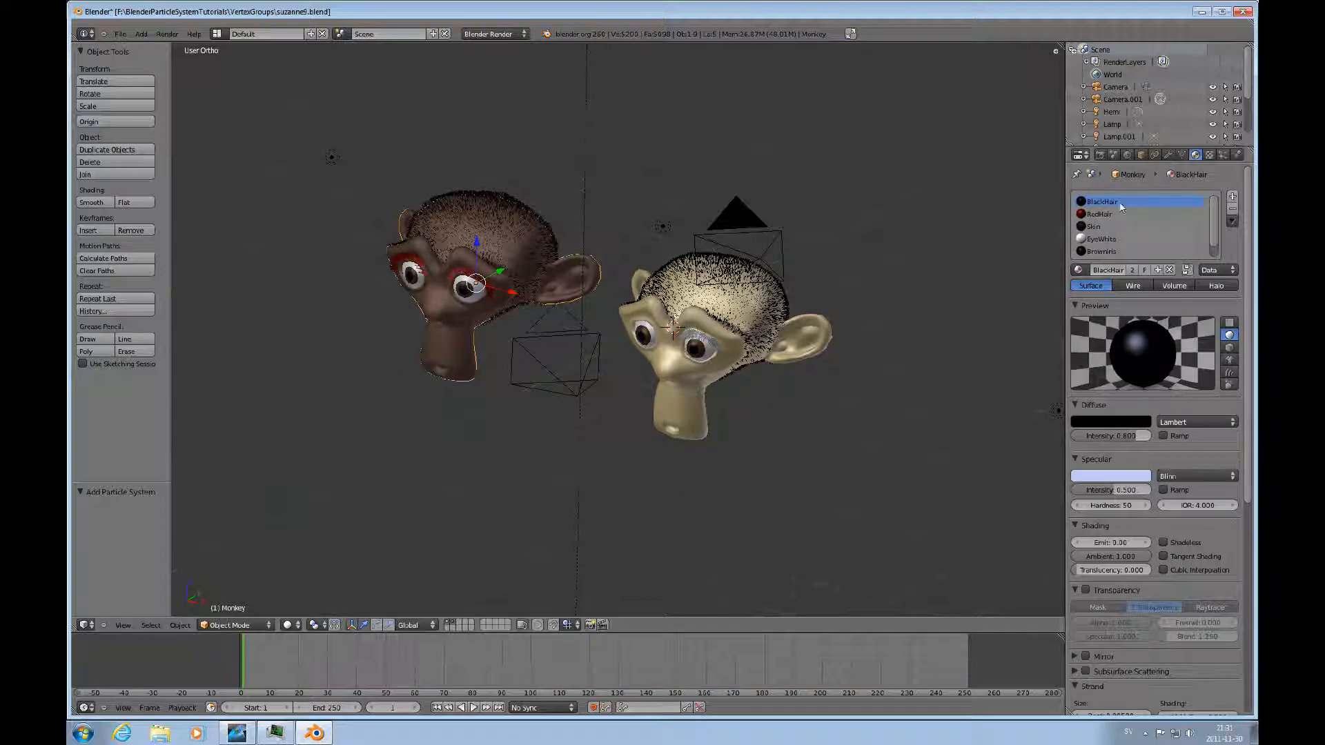
right_click(759, 302)
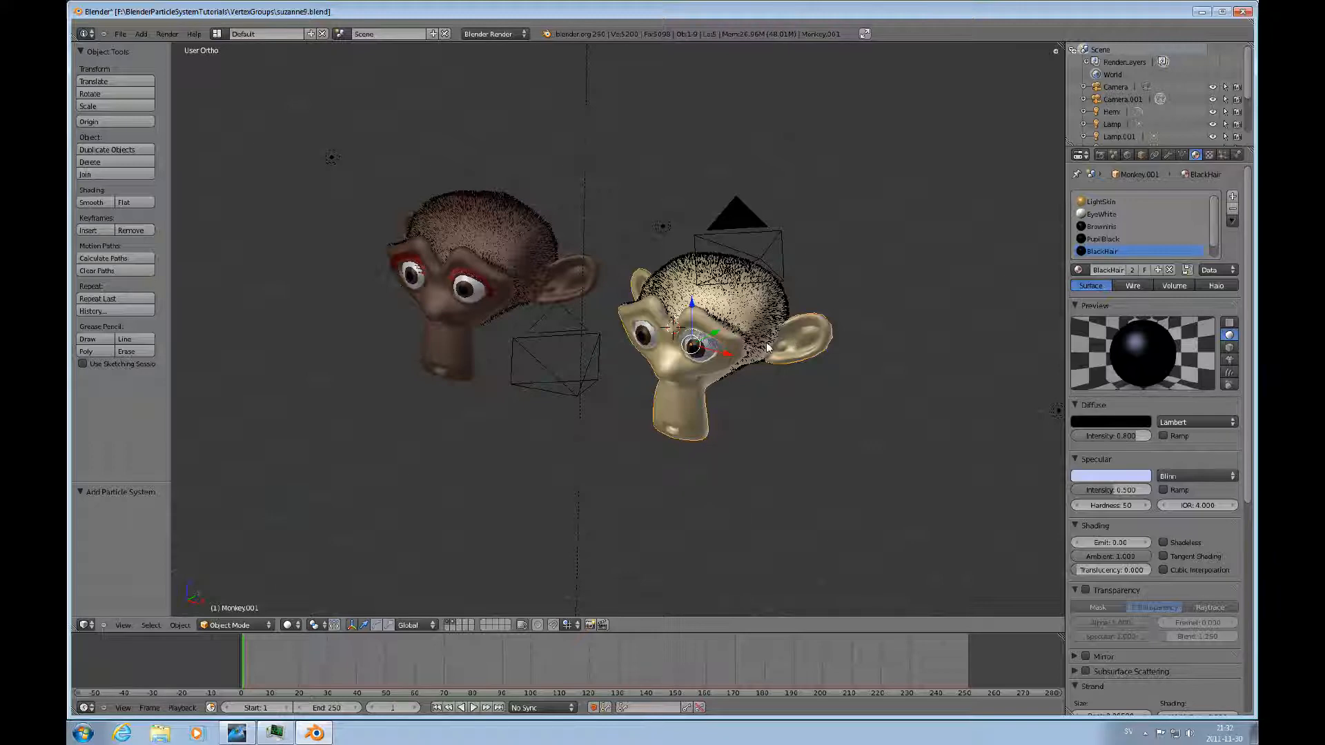
scroll(768, 345, up, 3)
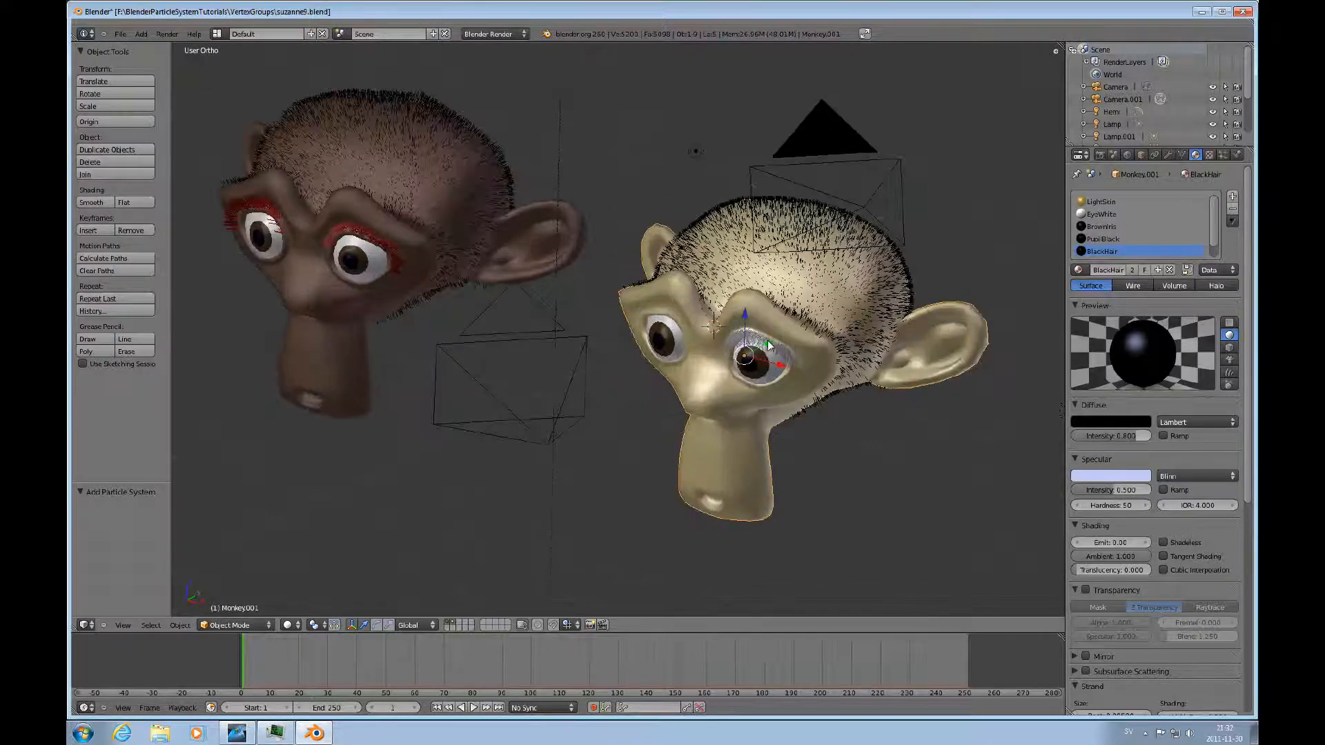
scroll(768, 345, down, 1)
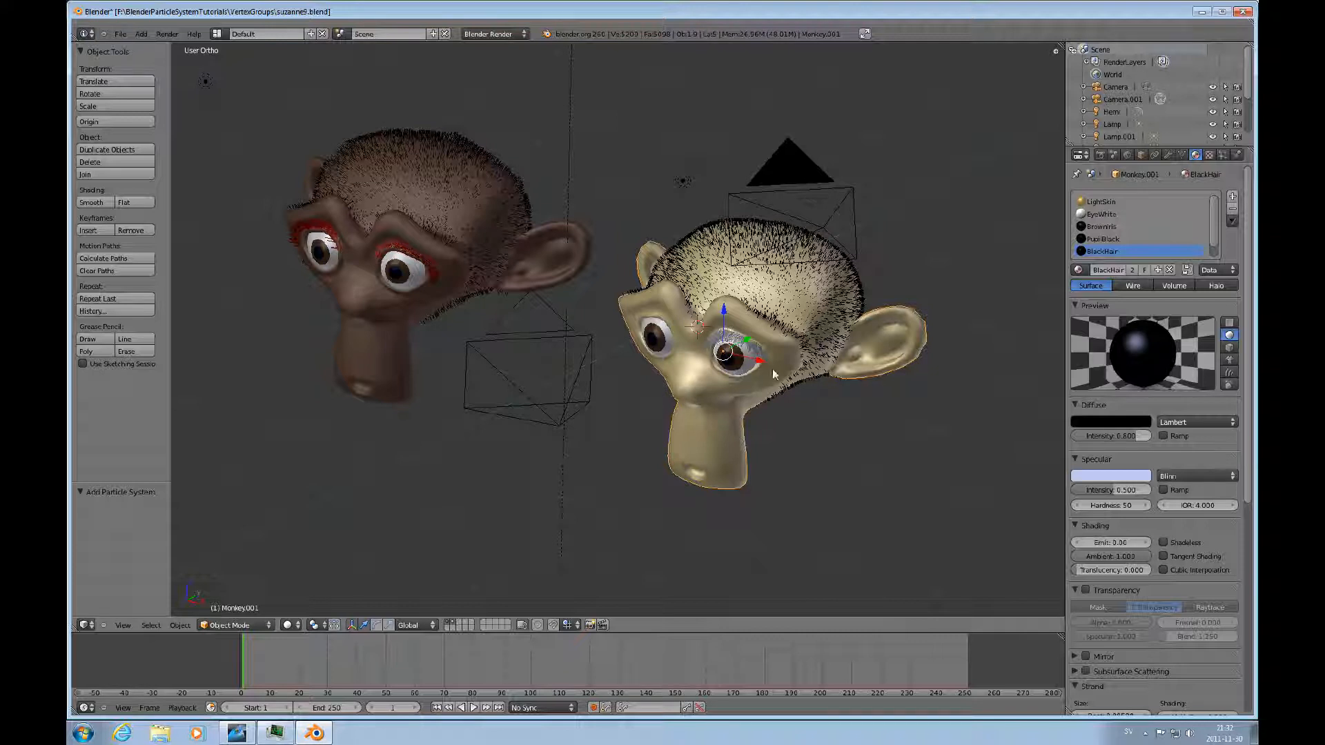
scroll(773, 378, down, 2)
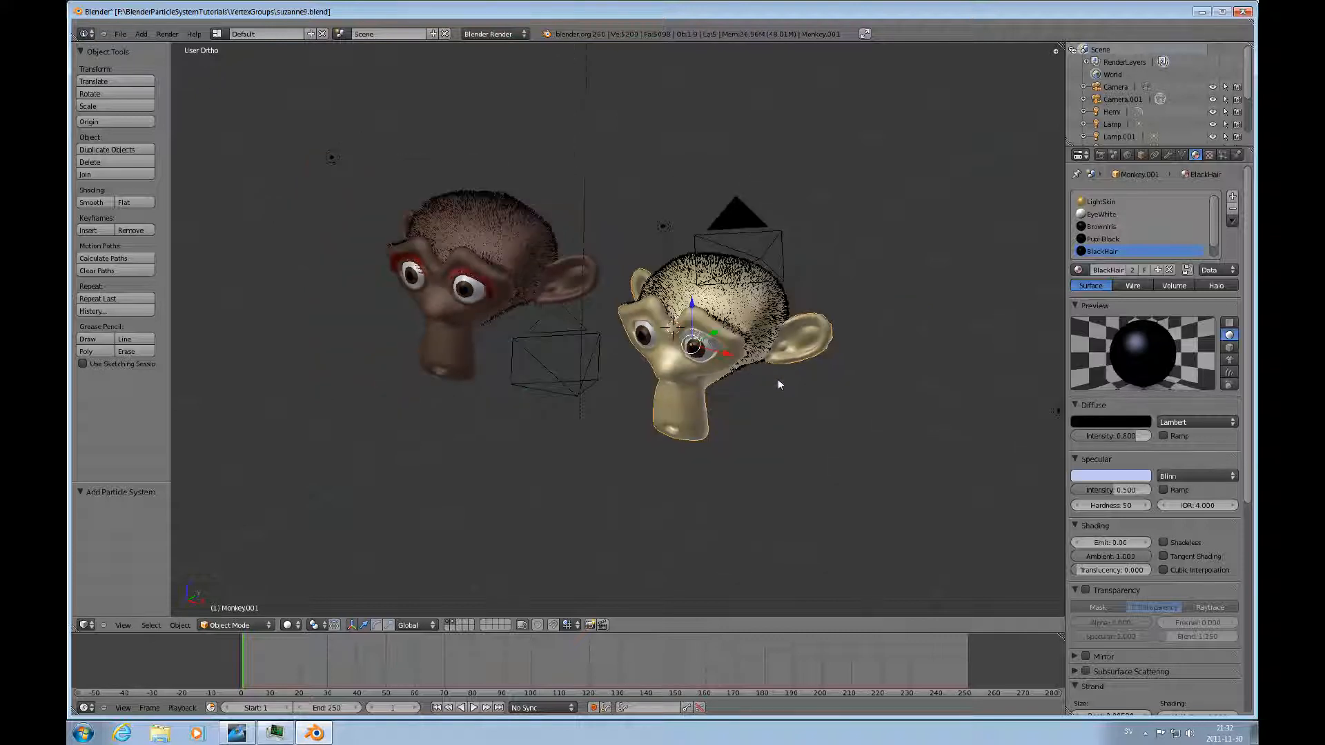
scroll(780, 390, up, 3)
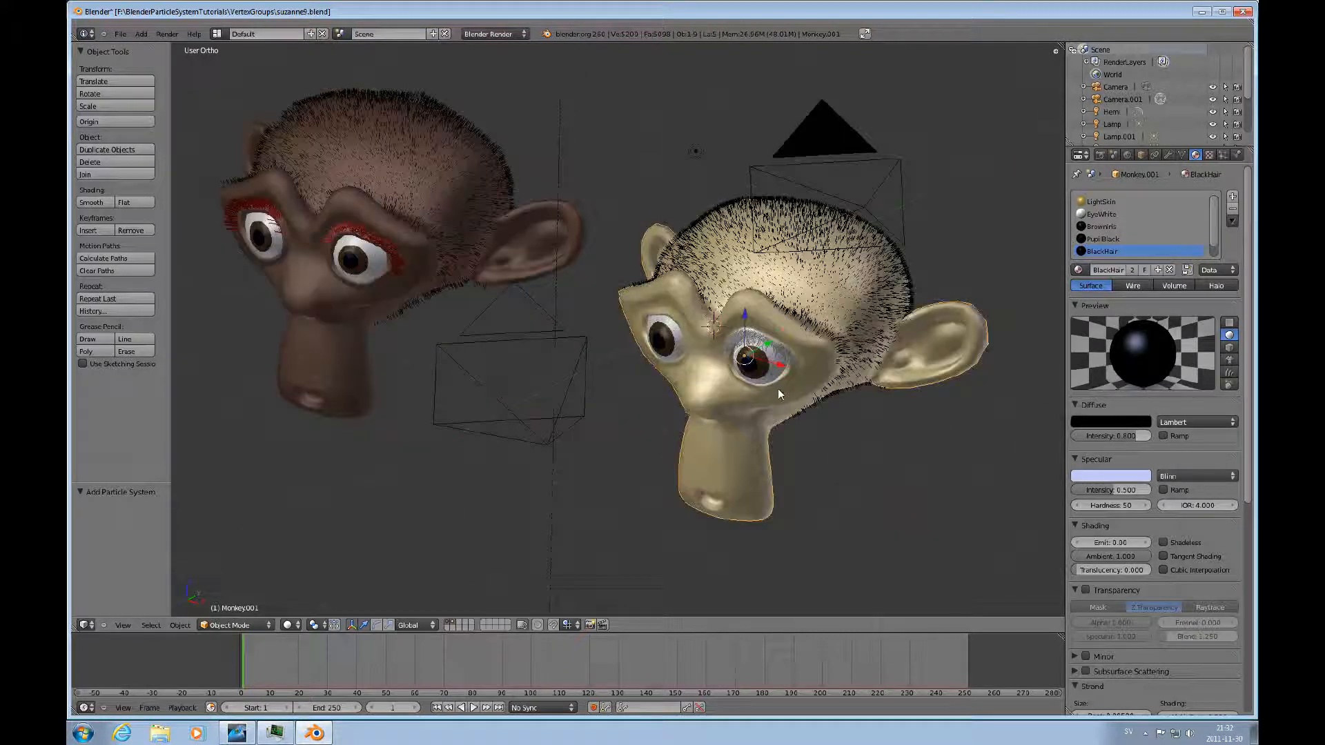